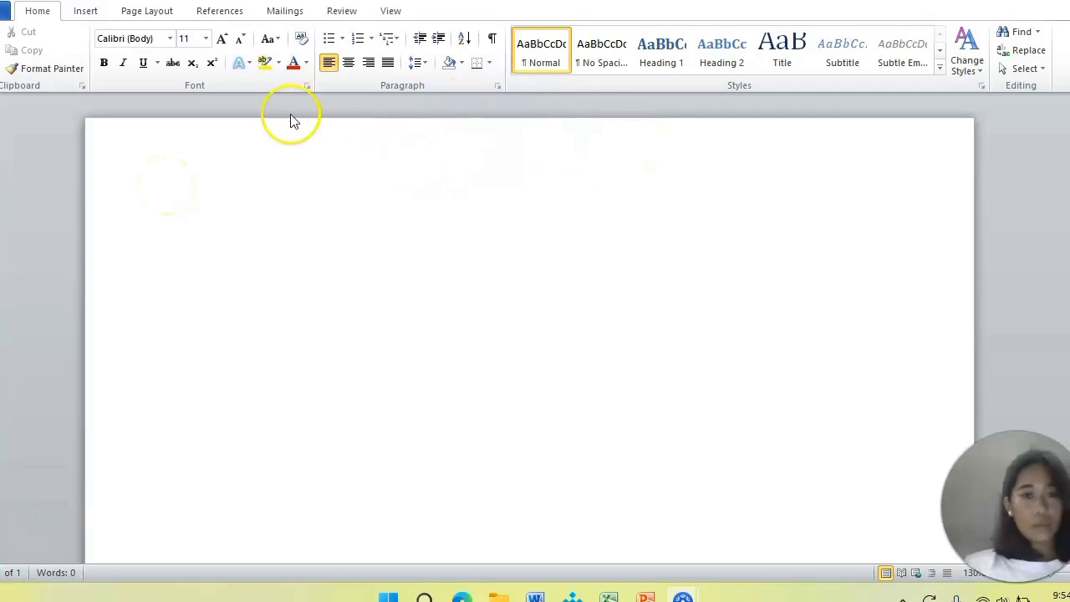
Step: Type the author's full name as the document's first line
{"action": "scroll", "coordinate": [334, 227], "scroll_direction": "down", "scroll_amount": 1}
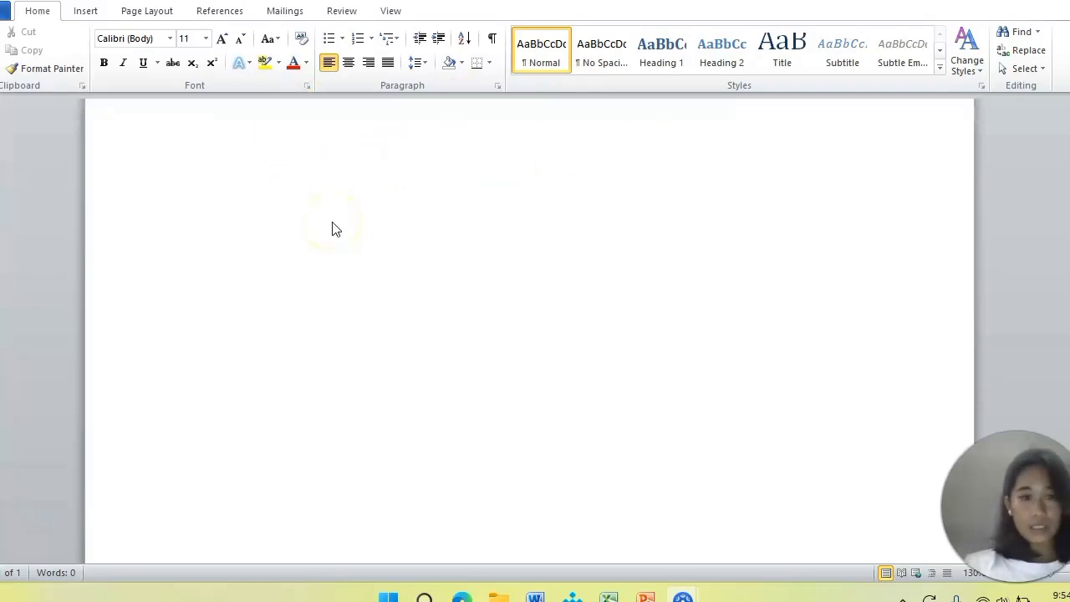
{"action": "scroll", "coordinate": [333, 229], "scroll_direction": "down", "scroll_amount": 1}
{"action": "scroll", "coordinate": [332, 229], "scroll_direction": "up", "scroll_amount": 2}
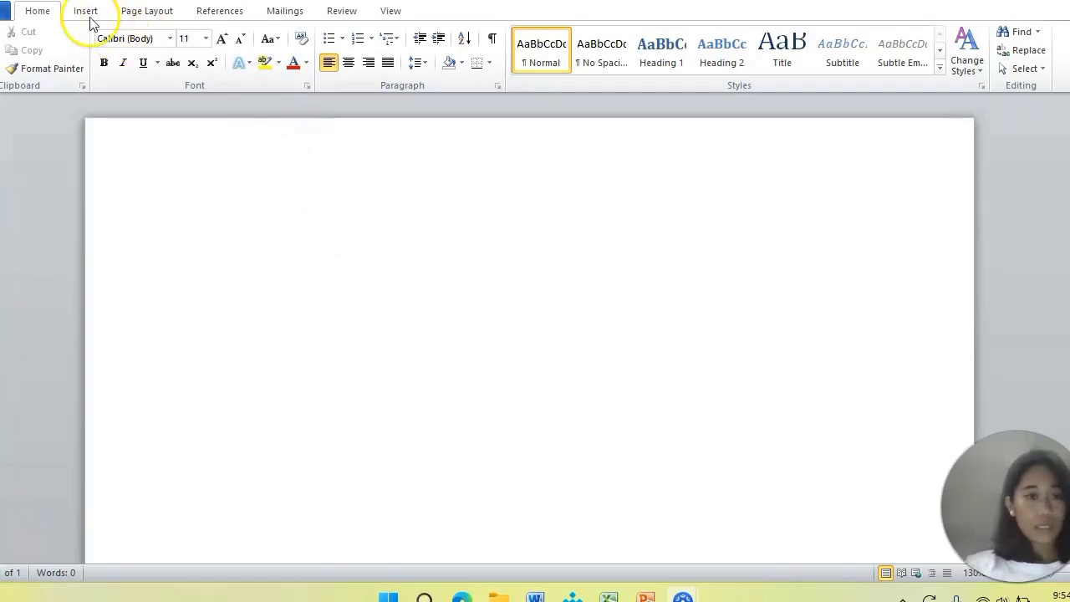
{"action": "key", "text": "Caps_Lock"}
{"action": "type", "text": "K"}
{"action": "key", "text": "Caps_Lock"}
{"action": "type", "text": "athl"}
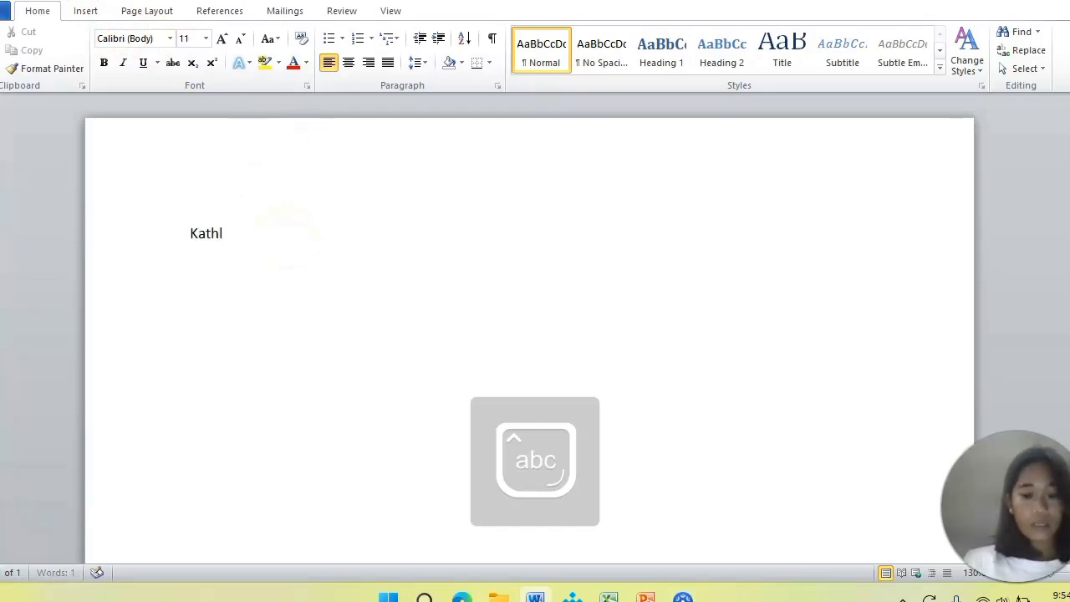
{"action": "type", "text": "een"}
{"action": "key", "text": "Caps_Lock"}
{"action": "type", "text": "N"}
{"action": "key", "text": "Caps_Lock"}
{"action": "type", "text": "ecesito"}
Step: Make the name bold, centered and UPPERCASE, then start a new line below it
{"action": "left_click", "coordinate": [189, 228]}
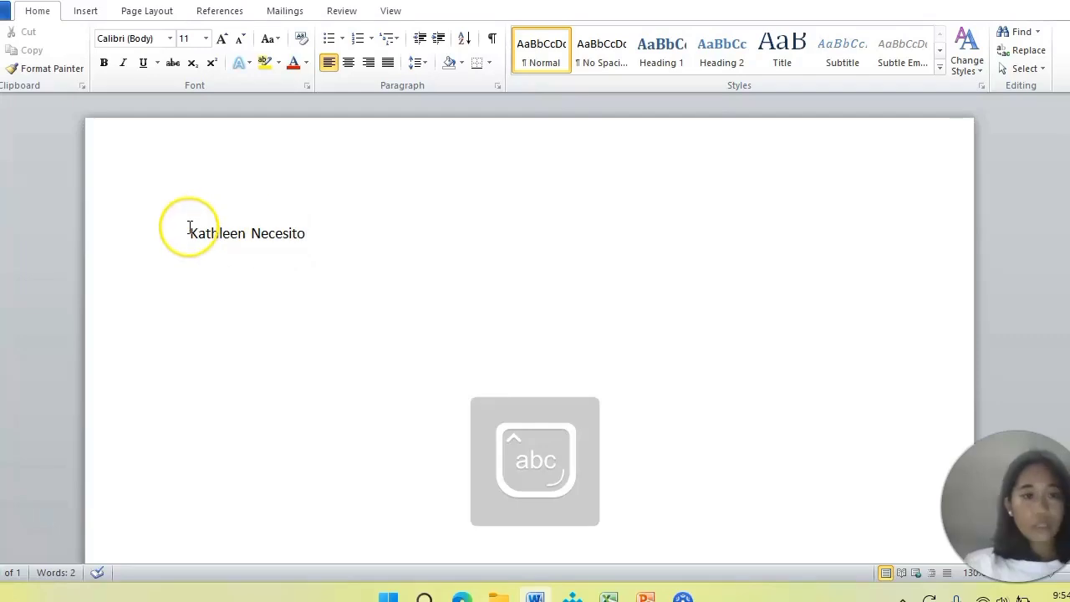
{"action": "left_click_drag", "start_coordinate": [190, 228], "coordinate": [312, 241]}
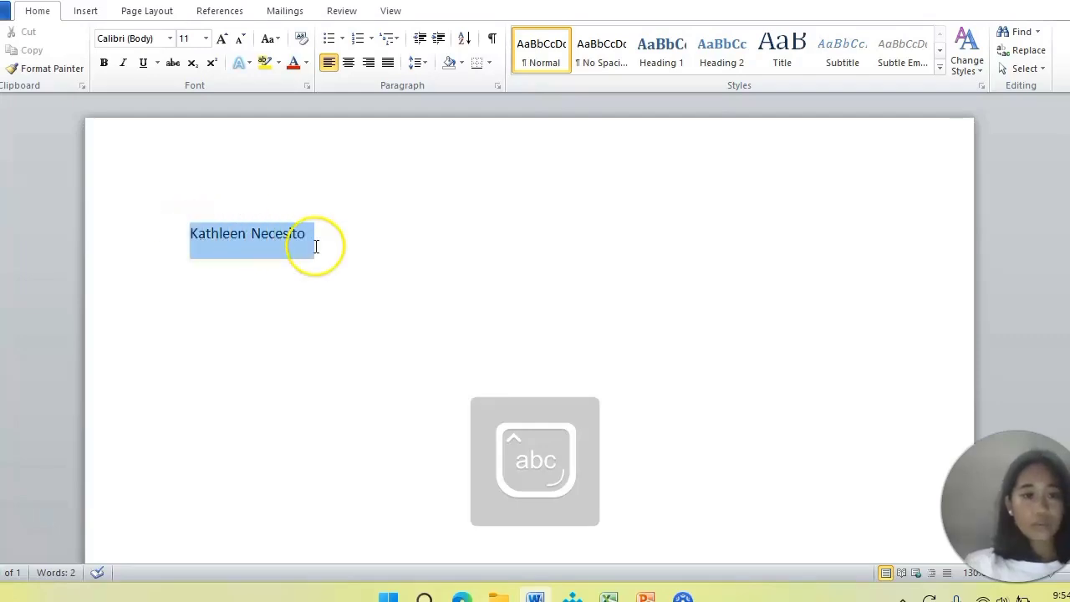
{"action": "left_click", "coordinate": [102, 66]}
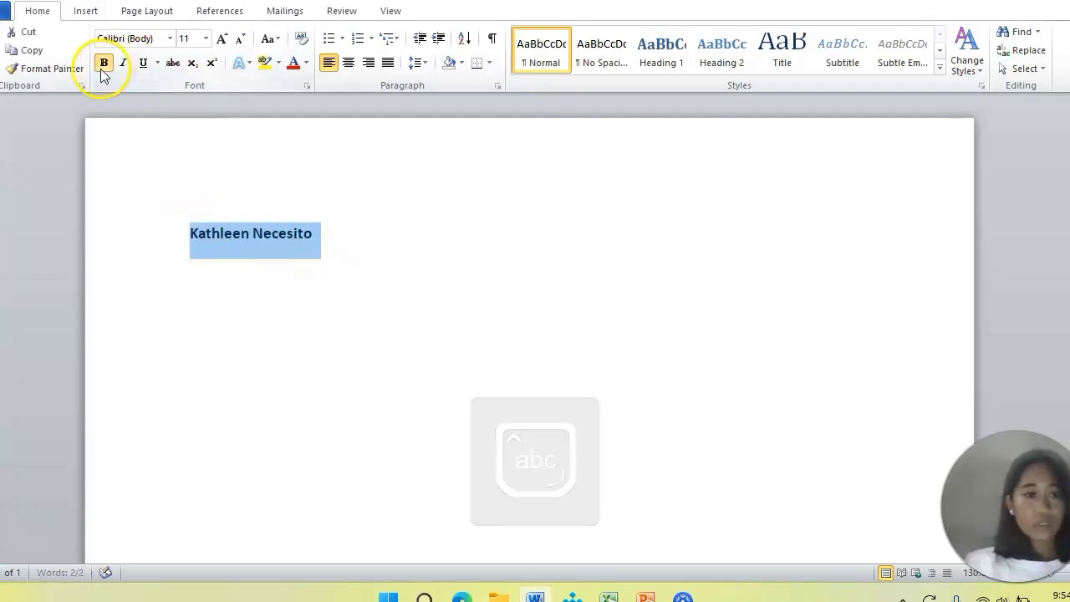
{"action": "left_click", "coordinate": [349, 65]}
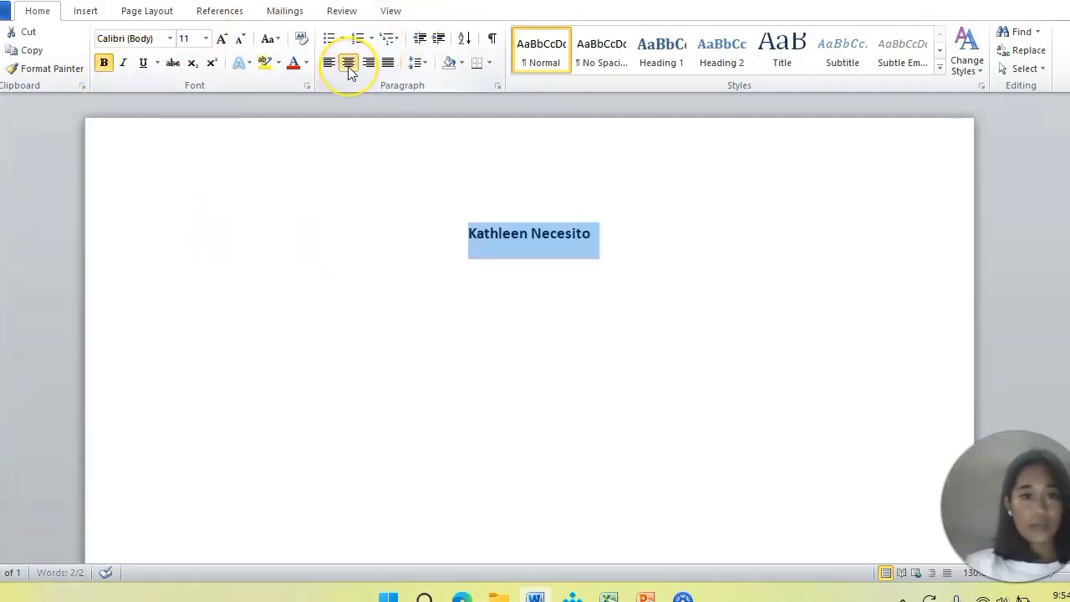
{"action": "left_click", "coordinate": [267, 39]}
{"action": "left_click", "coordinate": [310, 99]}
{"action": "left_click", "coordinate": [604, 251]}
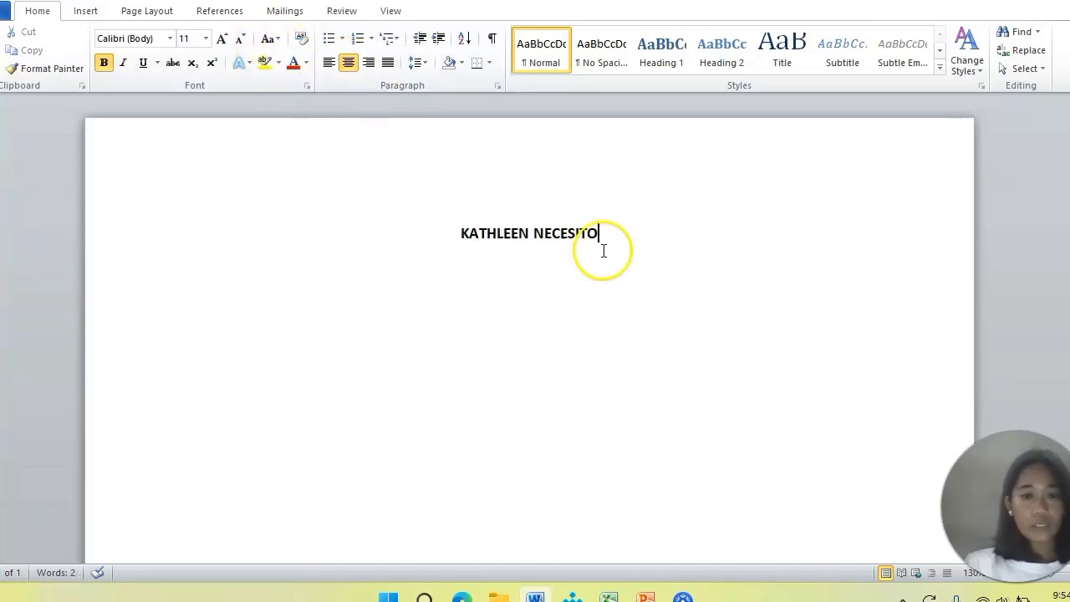
{"action": "key", "text": "Return"}
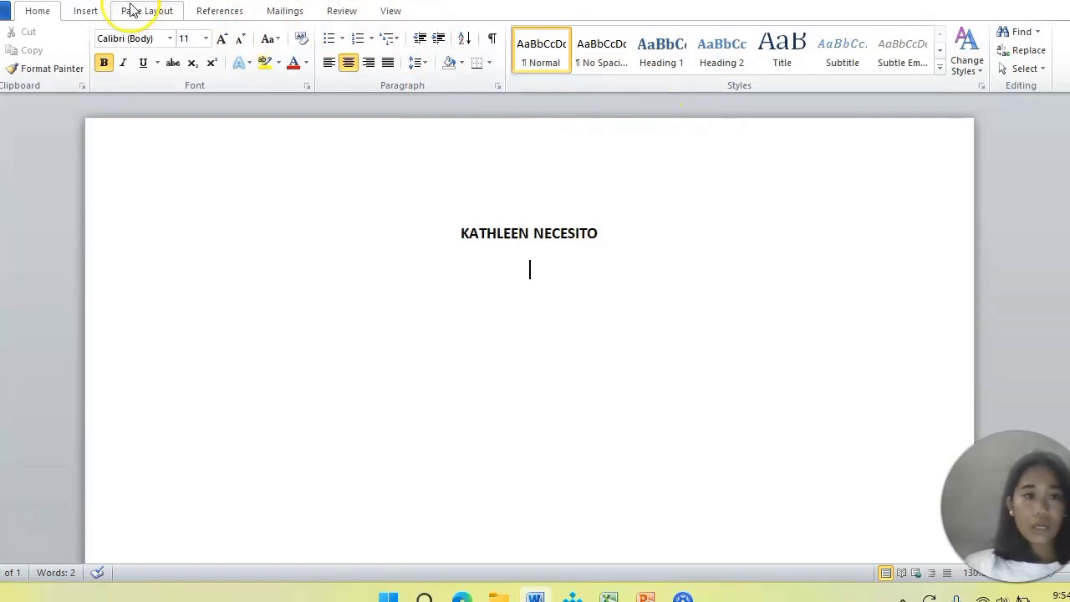
Step: Draw a text box just below the name
{"action": "left_click", "coordinate": [90, 11]}
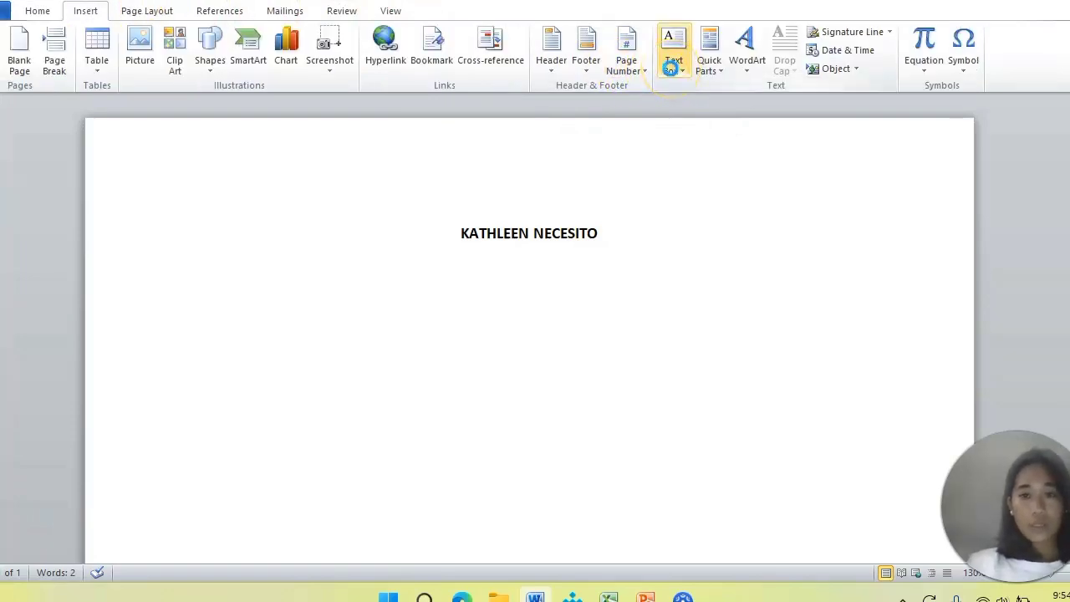
{"action": "left_click", "coordinate": [672, 66]}
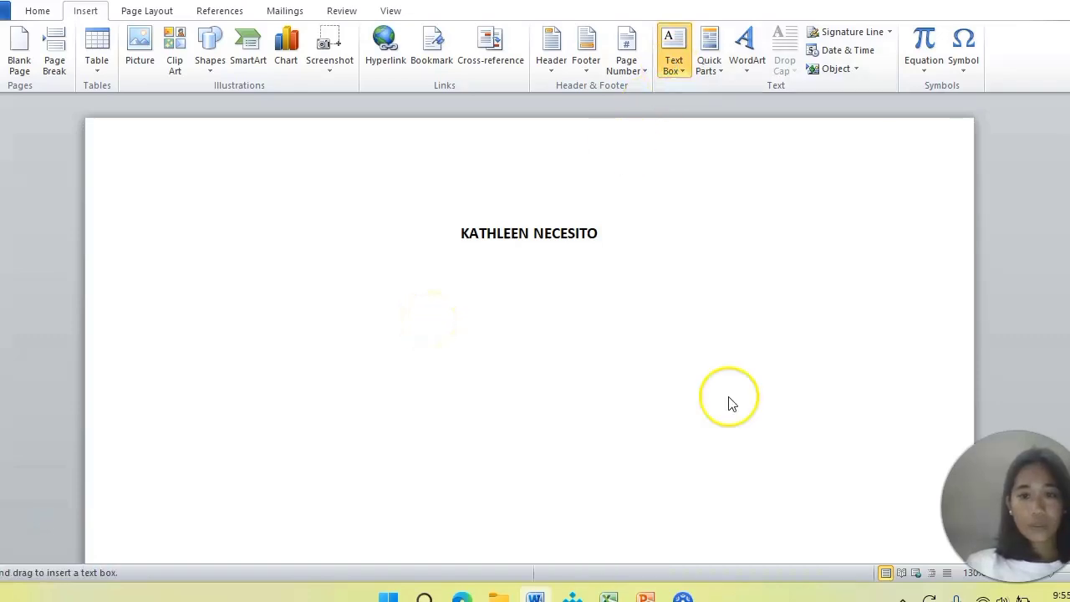
{"action": "left_click_drag", "start_coordinate": [425, 262], "coordinate": [635, 389]}
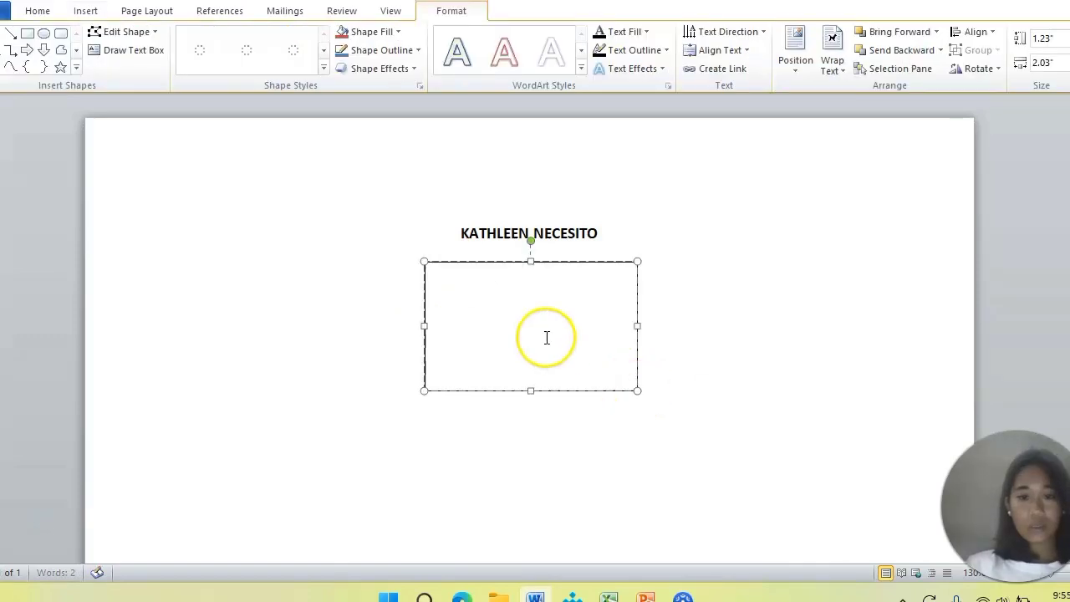
Step: Insert the kk photo from the Downloads folder into the text box
{"action": "left_click", "coordinate": [75, 14]}
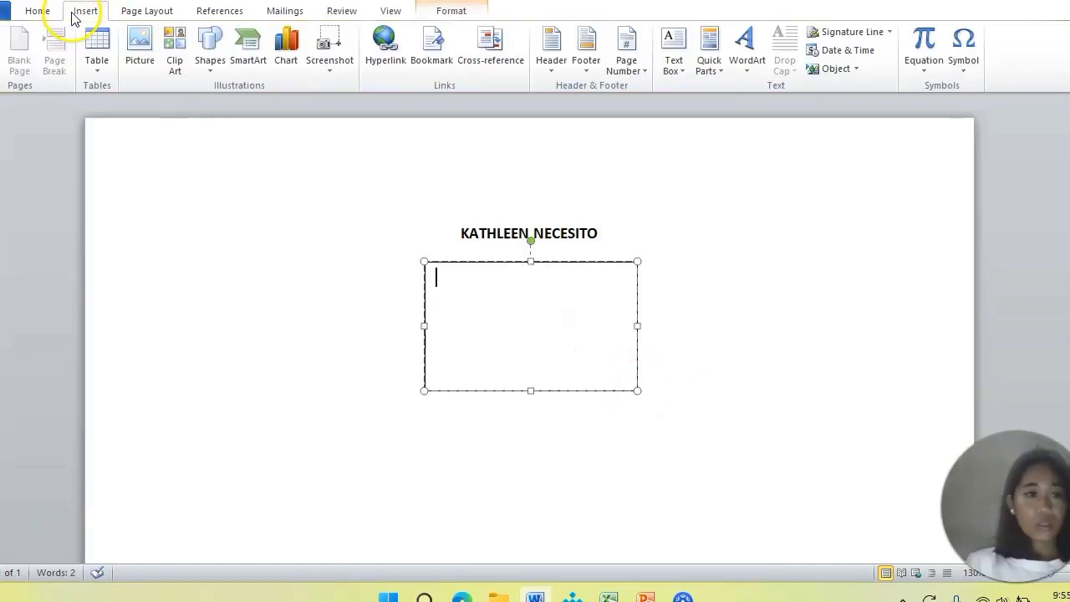
{"action": "left_click", "coordinate": [137, 54]}
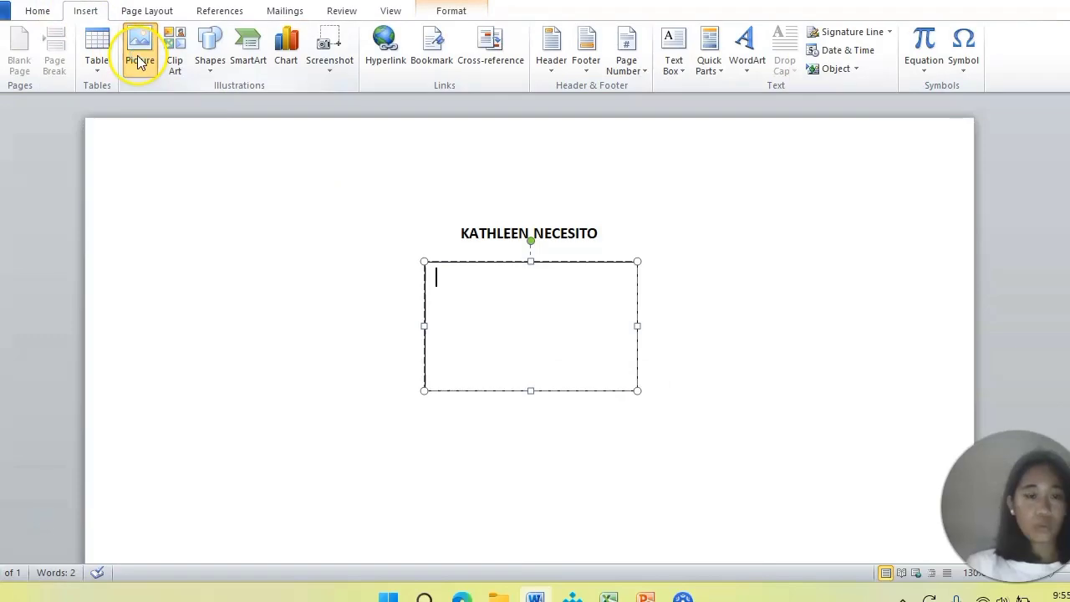
{"action": "left_click", "coordinate": [48, 114]}
{"action": "left_click", "coordinate": [52, 191]}
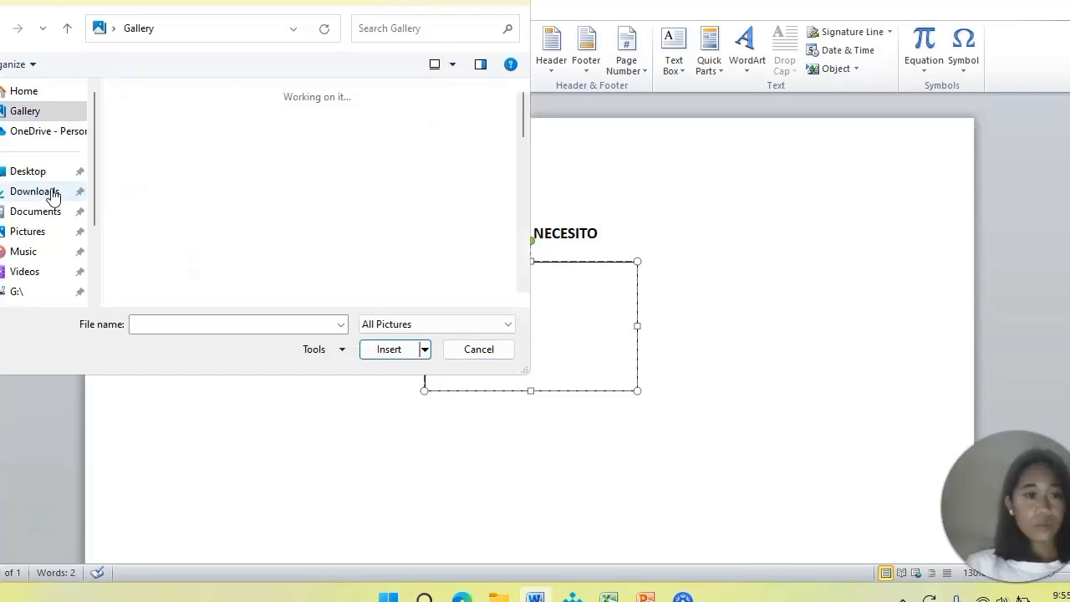
{"action": "left_click", "coordinate": [53, 196]}
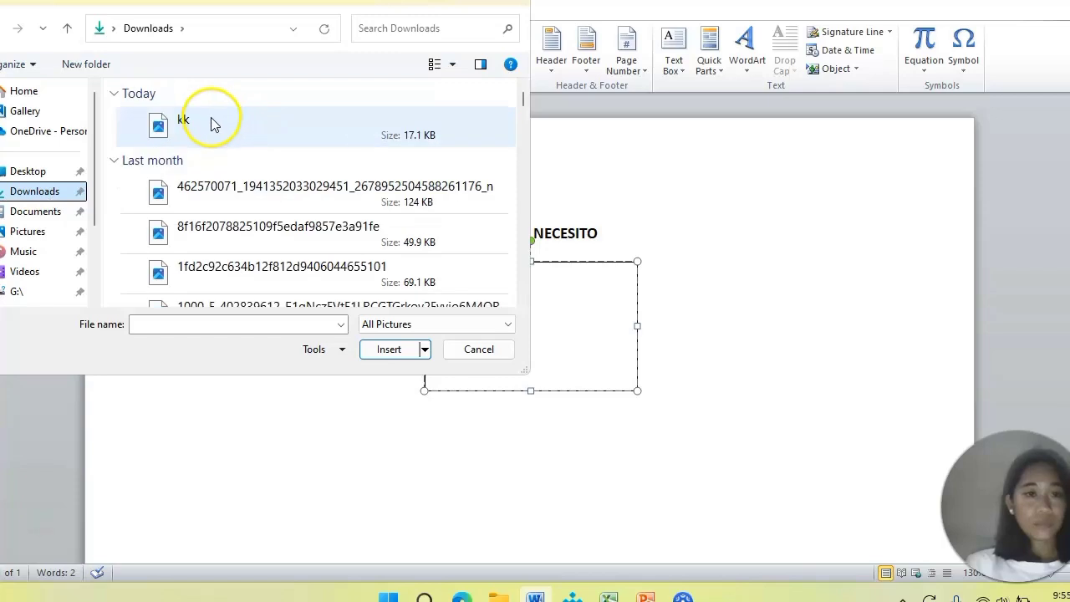
{"action": "left_click", "coordinate": [210, 125]}
{"action": "left_click", "coordinate": [389, 349]}
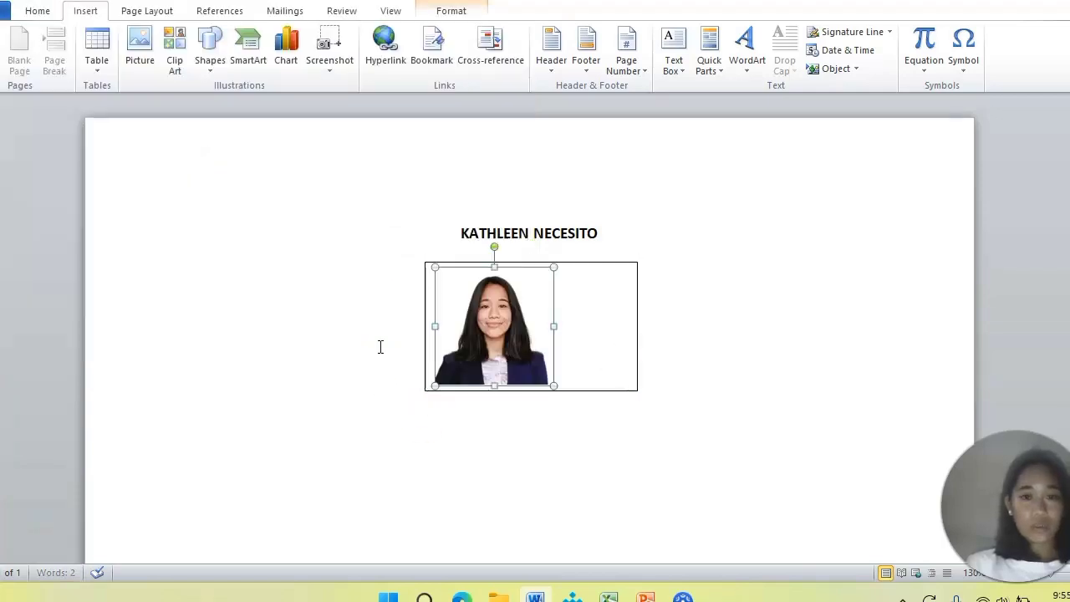
{"action": "left_click", "coordinate": [564, 333]}
Step: Widen the photo to 1.76 inches and move it up just under the title
{"action": "left_click_drag", "start_coordinate": [556, 326], "coordinate": [620, 337]}
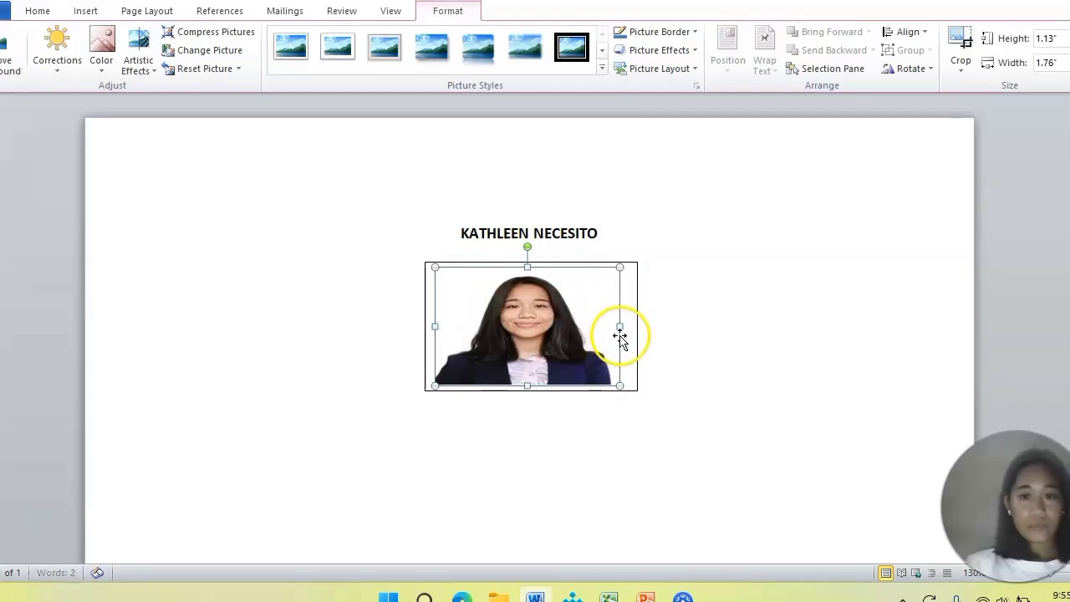
{"action": "left_click", "coordinate": [674, 343]}
{"action": "scroll", "coordinate": [674, 342], "scroll_direction": "down", "scroll_amount": 3}
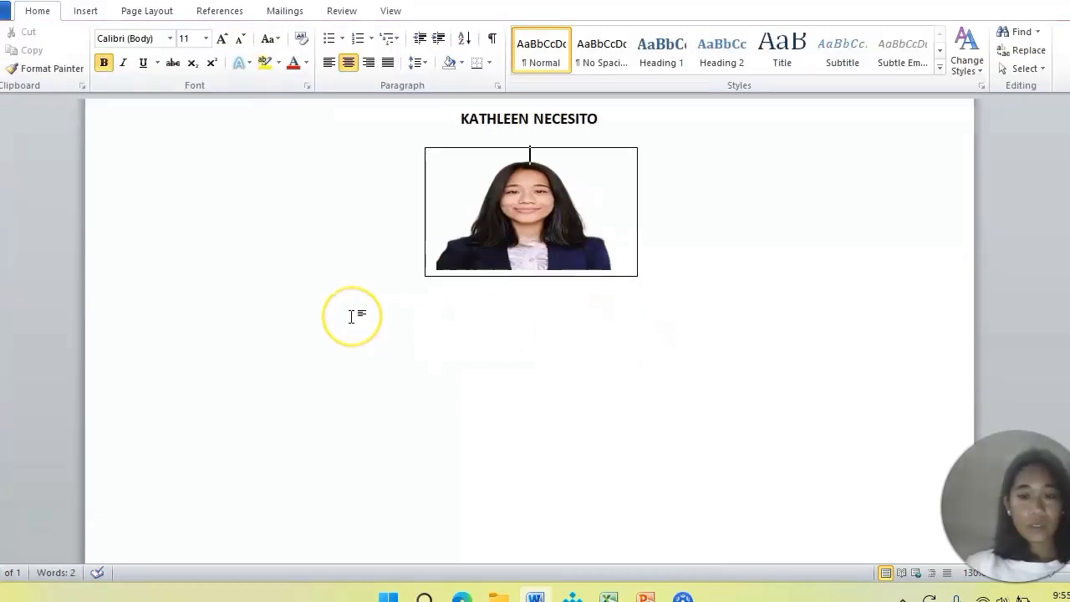
{"action": "key", "text": "Return"}
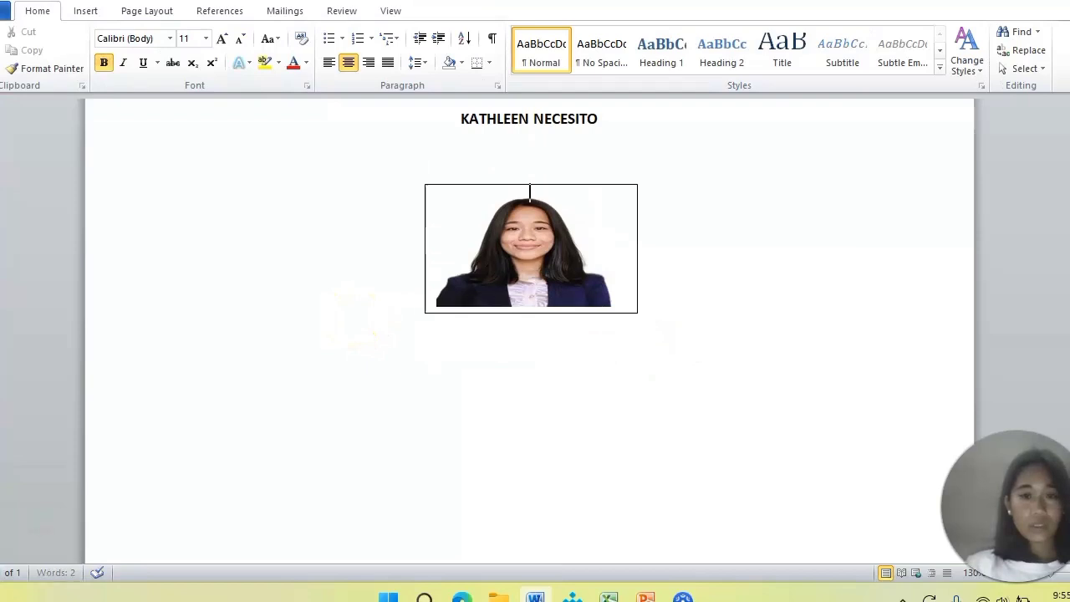
{"action": "key", "text": "Return"}
{"action": "key", "text": "Return"}
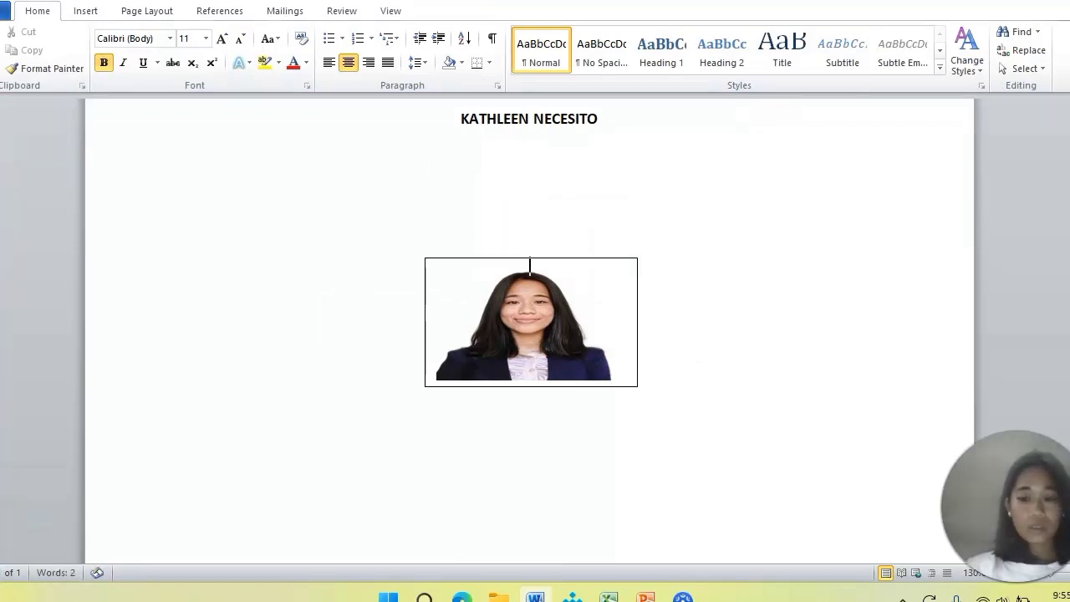
{"action": "left_click", "coordinate": [361, 170]}
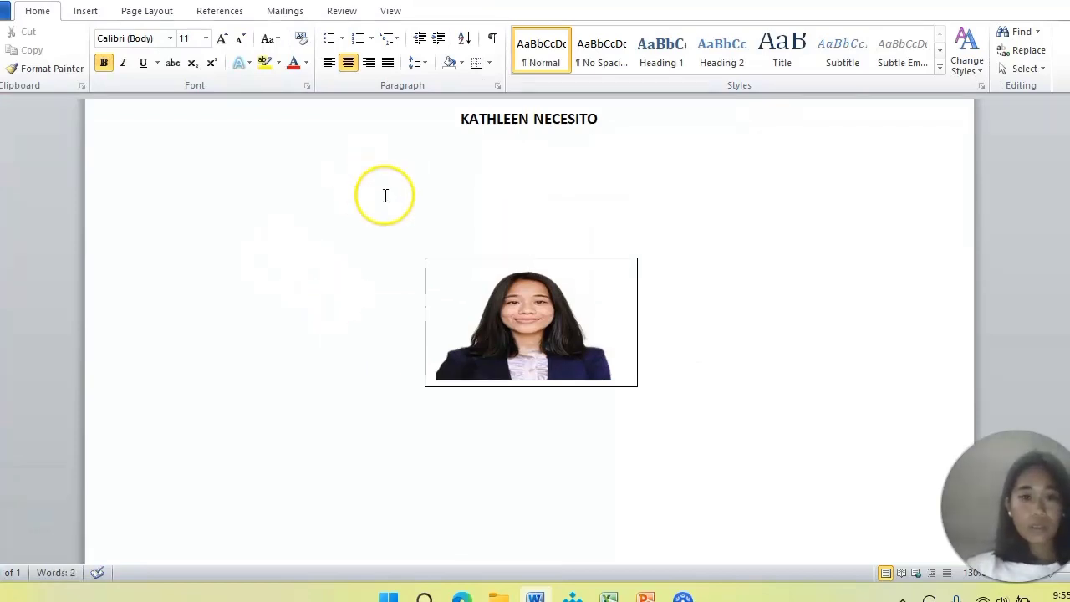
{"action": "double_click", "coordinate": [297, 453]}
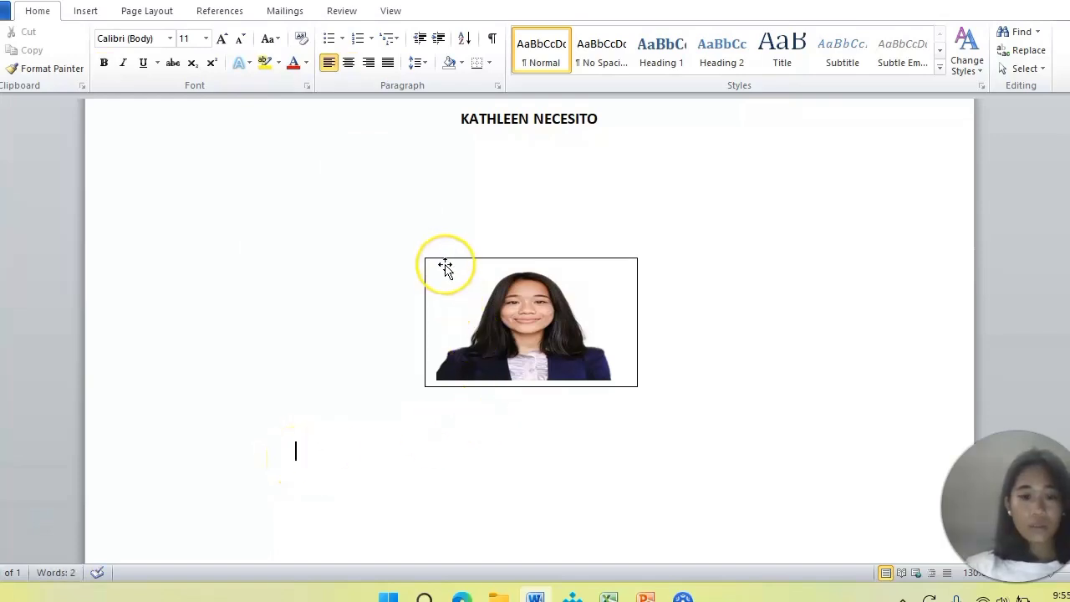
{"action": "left_click_drag", "start_coordinate": [477, 277], "coordinate": [480, 169]}
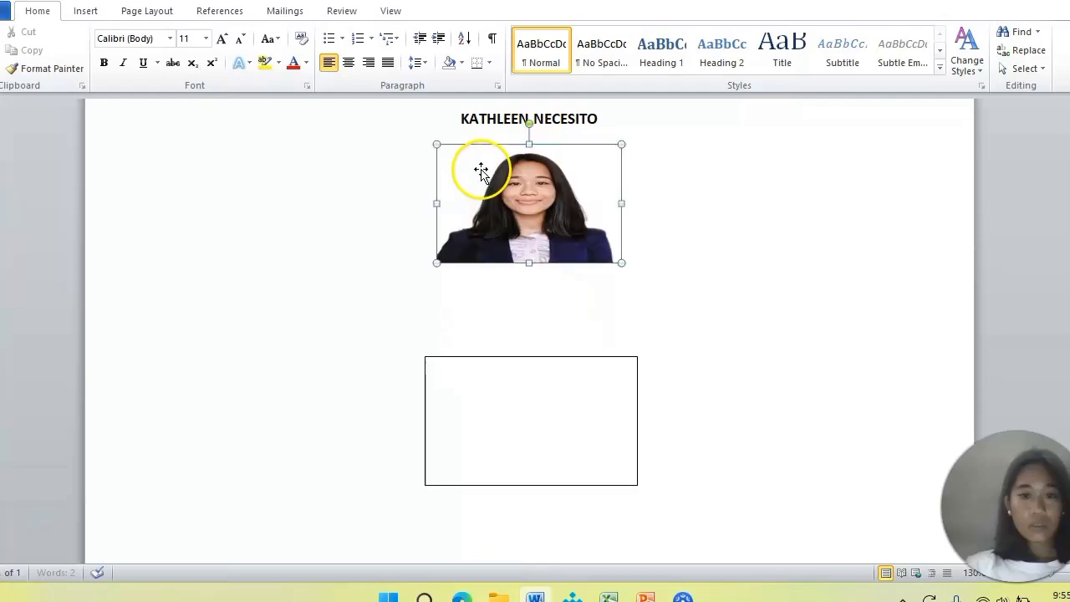
Step: Cut the leftover empty text box and make the next line bold and justified
{"action": "left_click", "coordinate": [493, 395]}
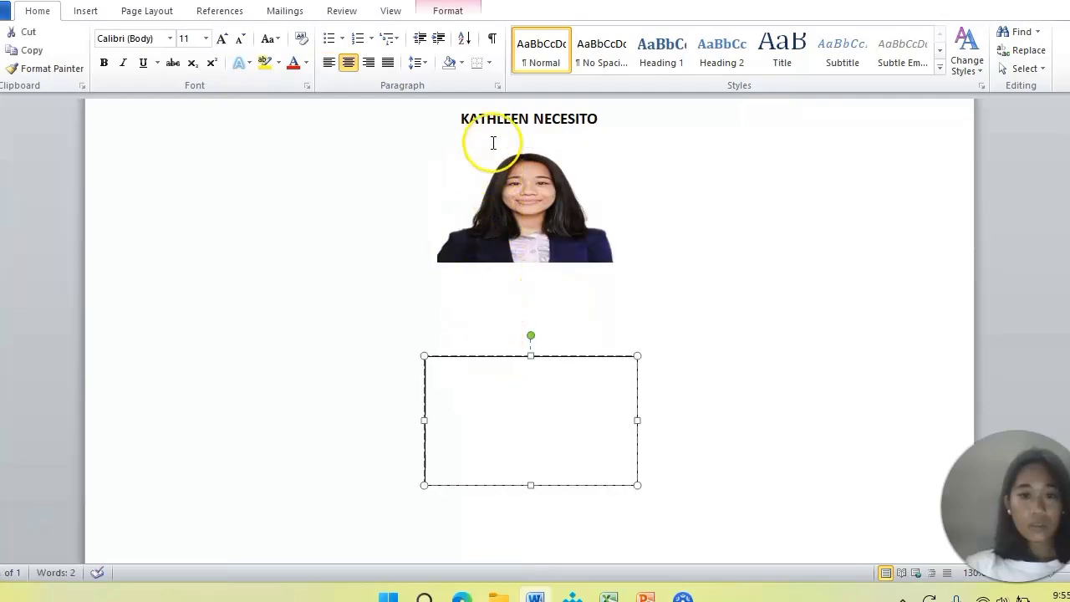
{"action": "left_click", "coordinate": [492, 383]}
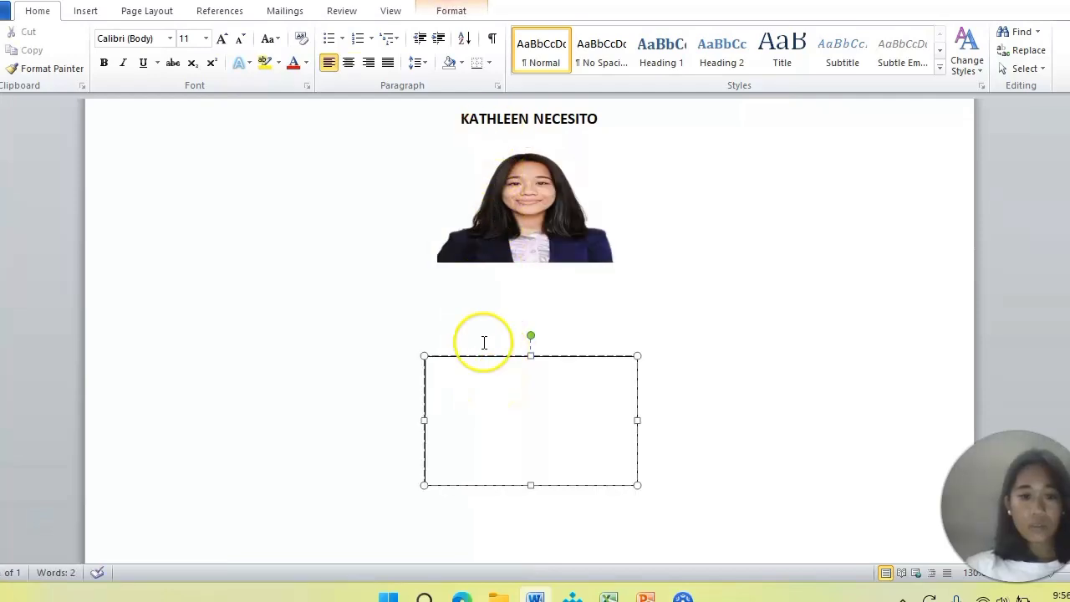
{"action": "right_click", "coordinate": [424, 363]}
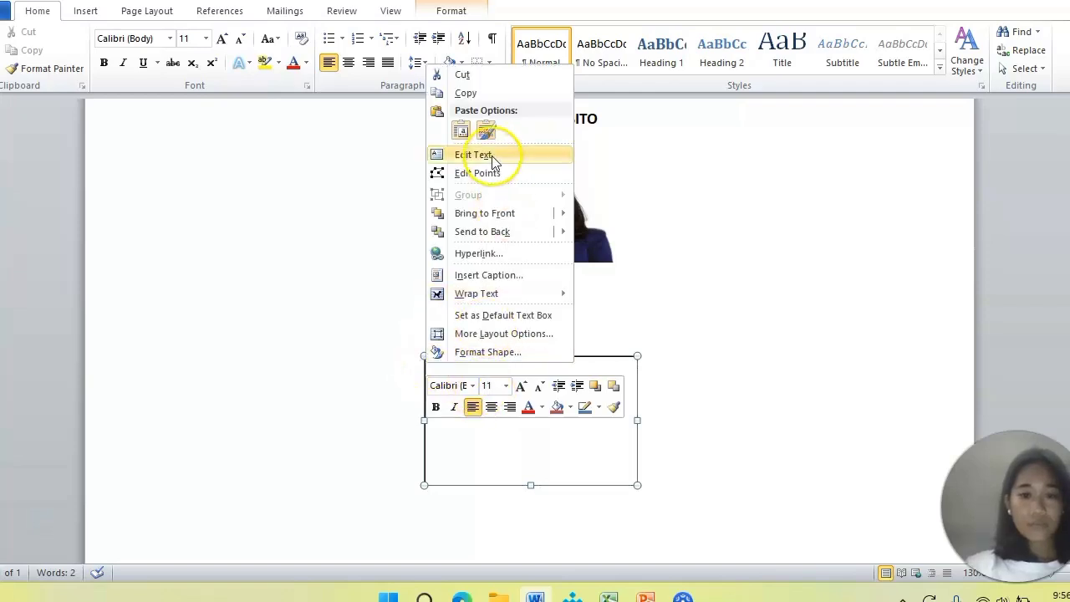
{"action": "left_click", "coordinate": [484, 77]}
{"action": "key", "text": "ctrl+b"}
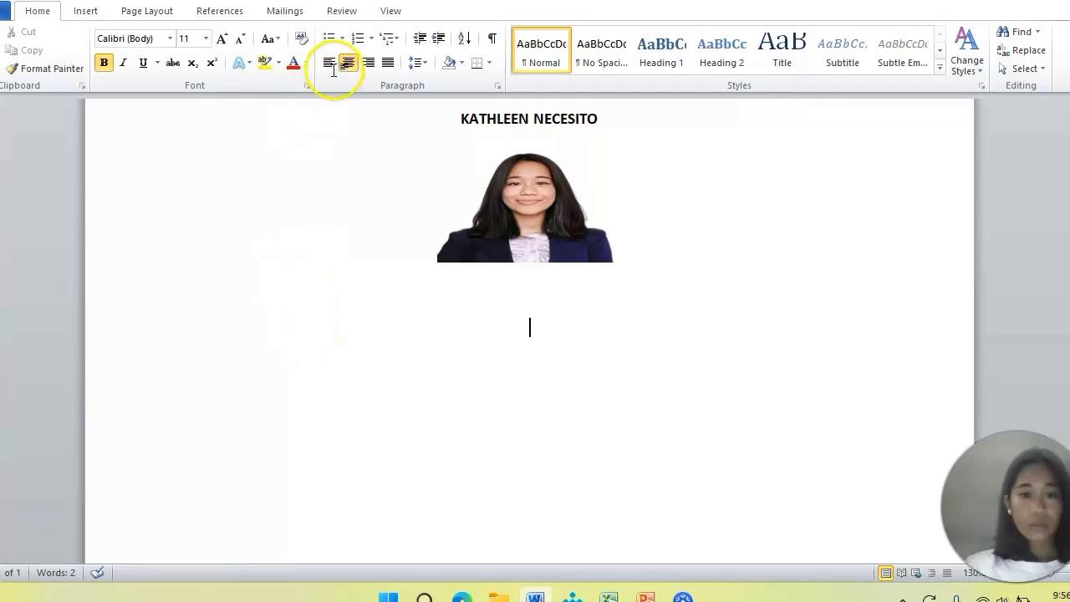
{"action": "left_click", "coordinate": [390, 64]}
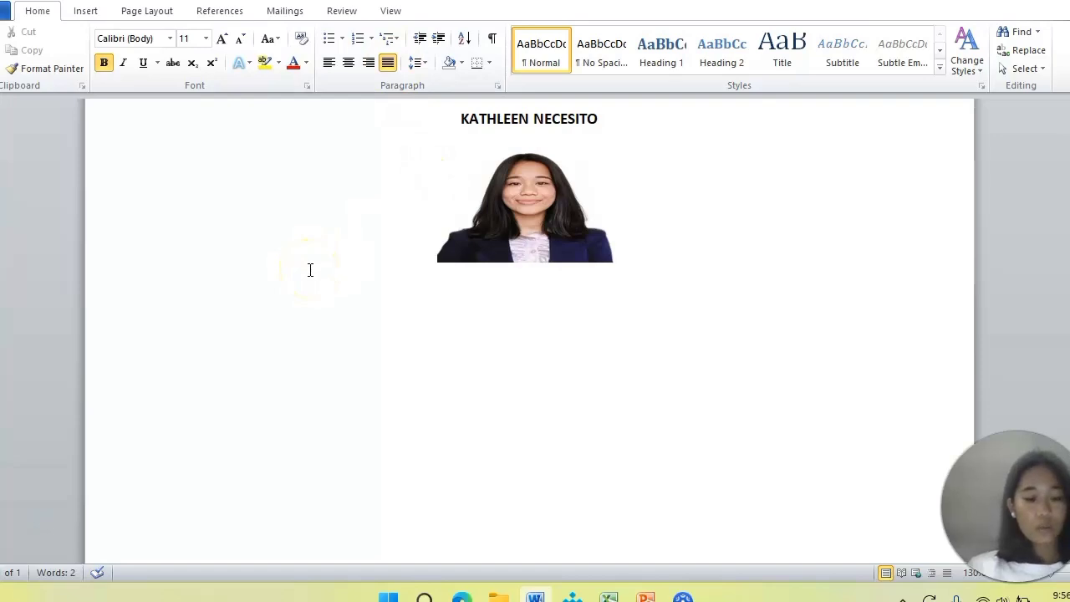
Step: Type the opening sentence stating the writer is 20 years old and their hometown
{"action": "key", "text": "Caps_Lock"}
{"action": "type", "text": "I"}
{"action": "key", "text": "Caps_Lock"}
{"action": "type", "text": "'m 20 "}
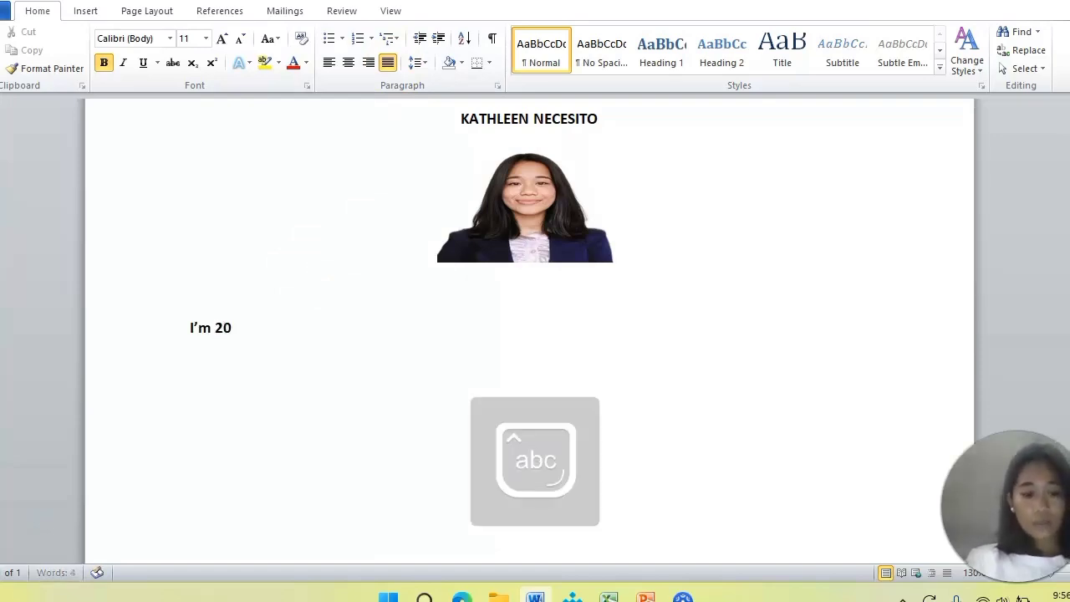
{"action": "type", "text": "years"}
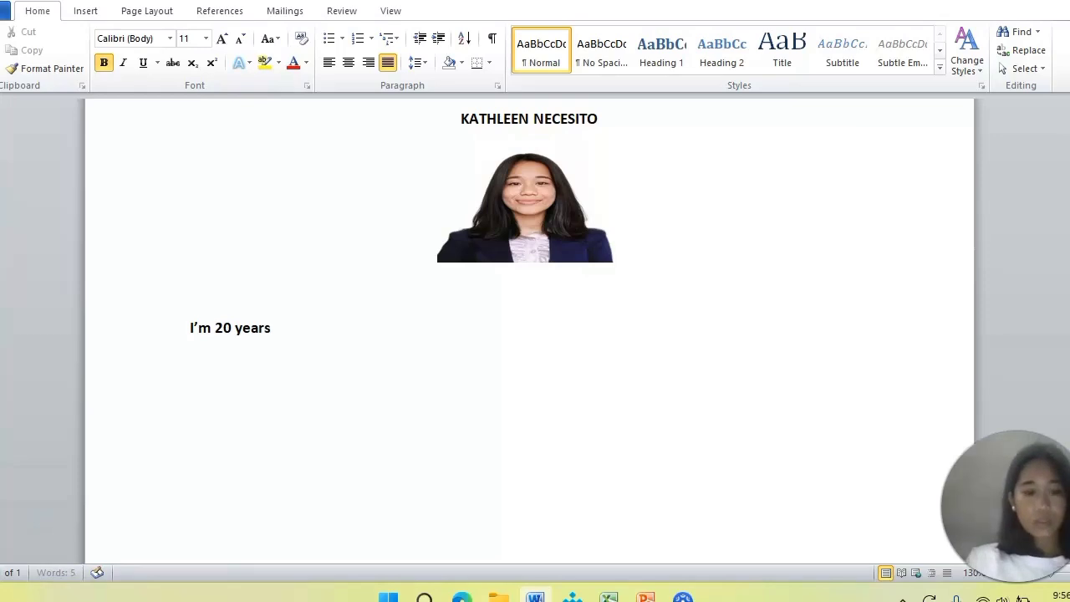
{"action": "type", "text": " old from"}
{"action": "key", "text": "Caps_Lock"}
{"action": "type", "text": "B"}
{"action": "key", "text": "Caps_Lock"}
{"action": "type", "text": "angan"}
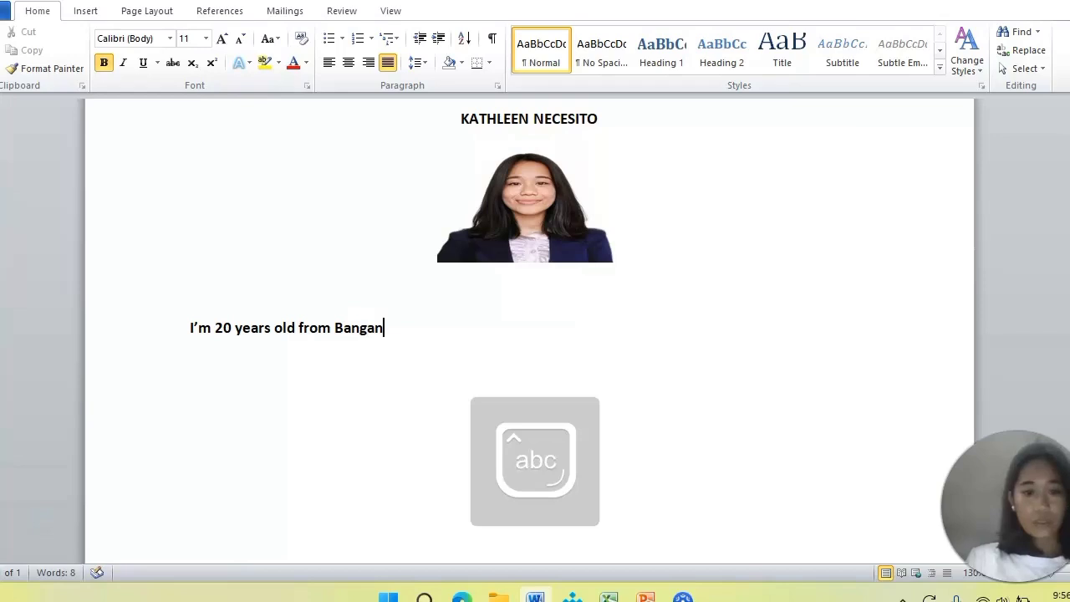
{"action": "type", "text": "-"}
{"action": "key", "text": "Caps_Lock"}
{"action": "type", "text": "O"}
{"action": "key", "text": "Caps_Lock"}
{"action": "type", "text": "da ,"}
{"action": "key", "text": "Caps_Lock"}
{"action": "type", "text": "A"}
{"action": "key", "text": "Caps_Lock"}
{"action": "type", "text": "gno"}
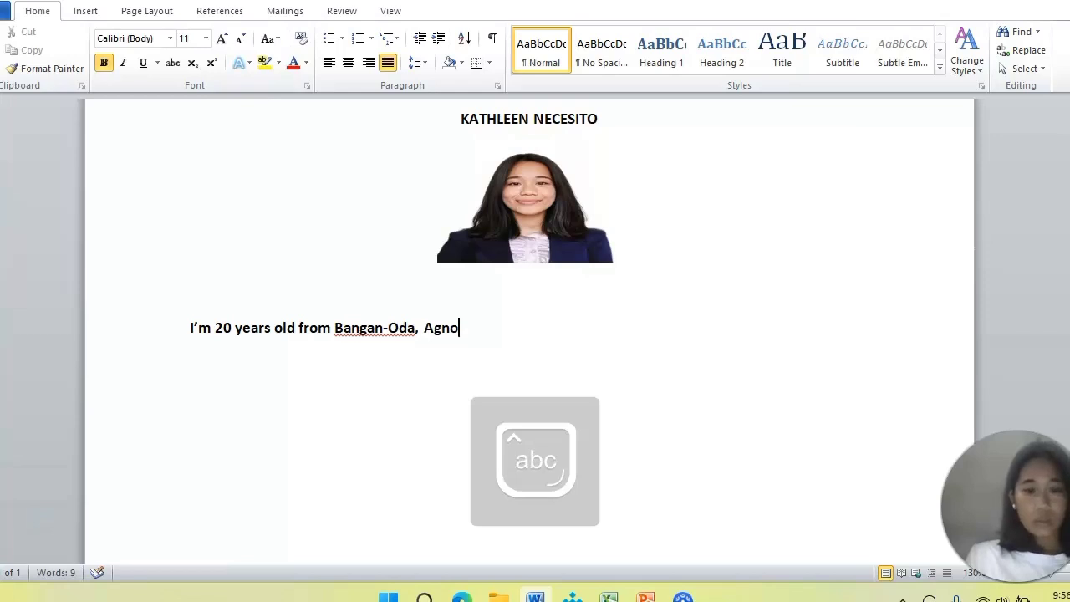
{"action": "type", "text": ", P"}
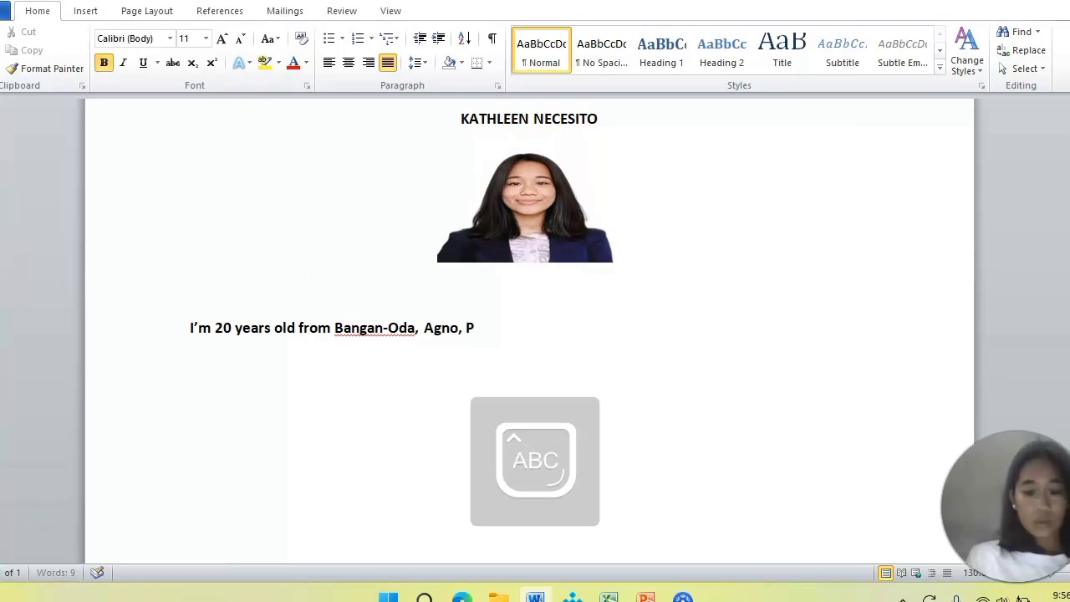
{"action": "type", "text": "angasimna"}
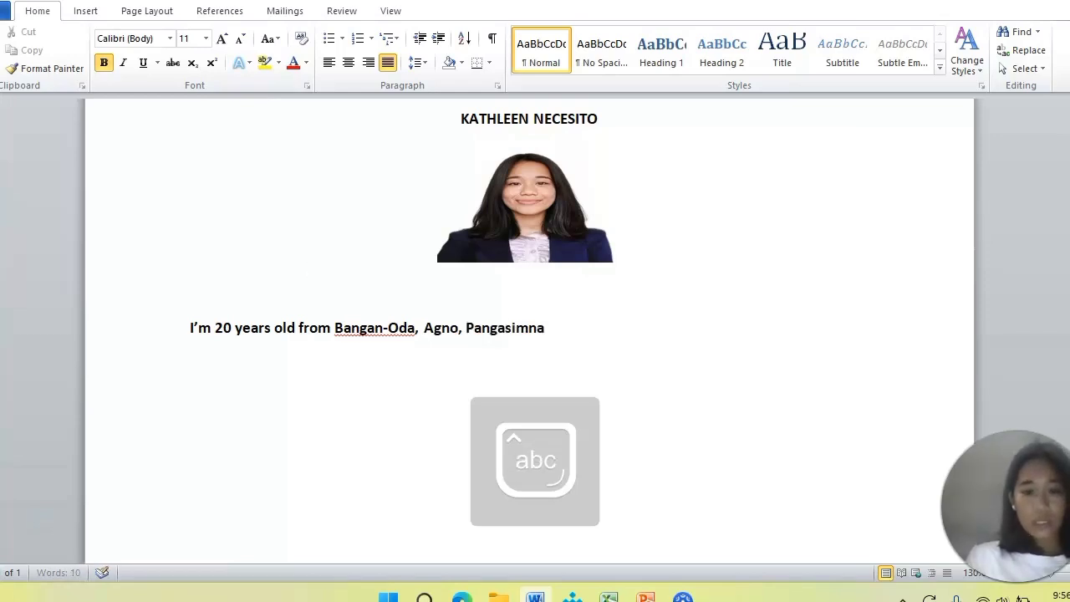
{"action": "key", "text": "BackSpace"}
{"action": "key", "text": "BackSpace"}
{"action": "key", "text": "BackSpace"}
{"action": "type", "text": "nan."}
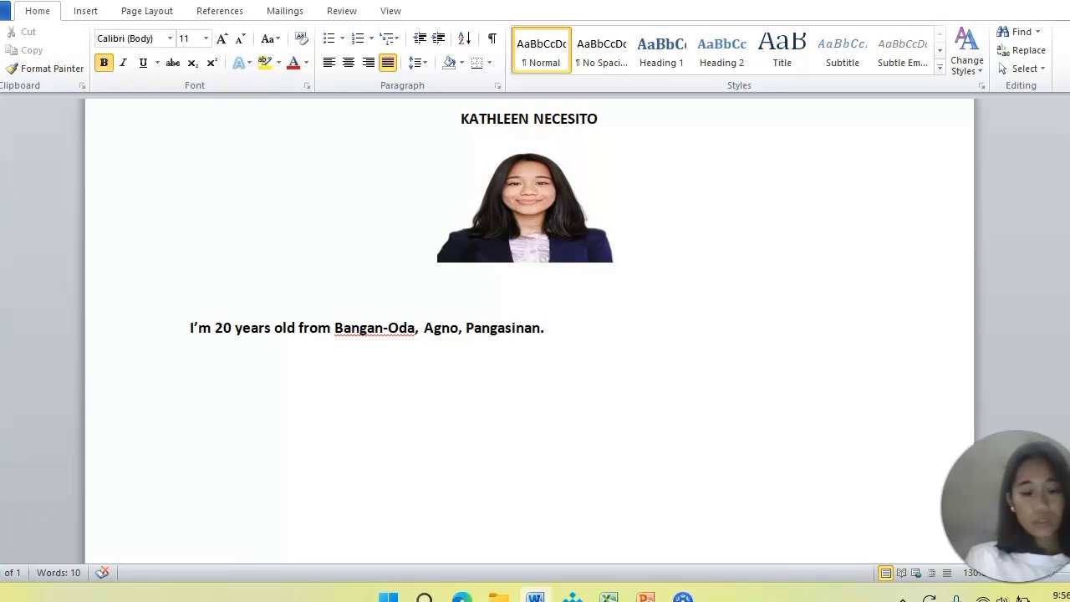
Step: Add being a 2nd-year student at University of Eastern Pangasinan, then begin 'Introvert but at the same'
{"action": "type", "text": "A s"}
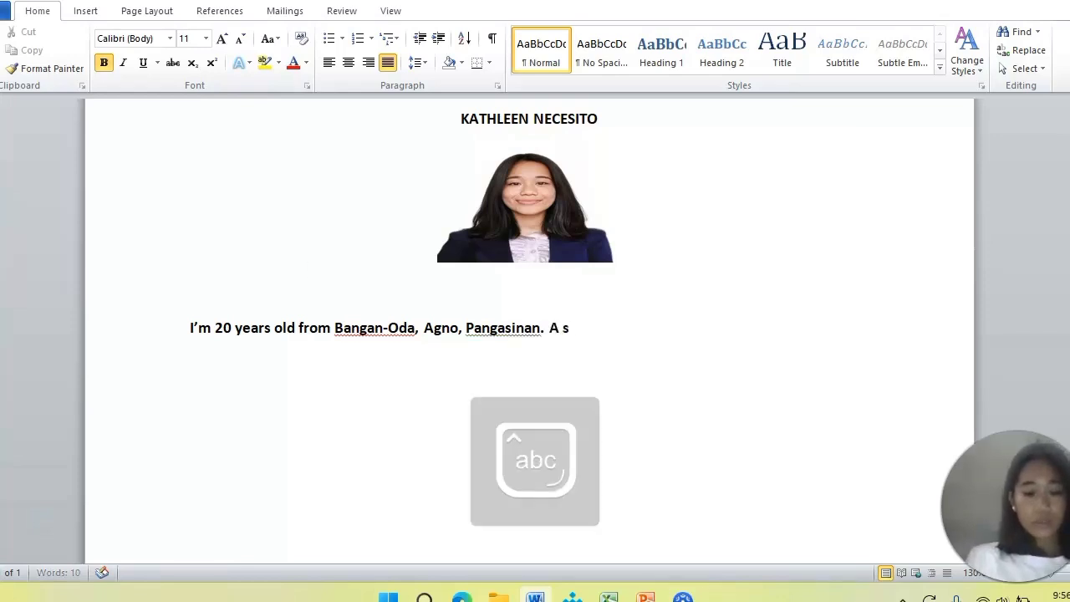
{"action": "type", "text": "tudent "}
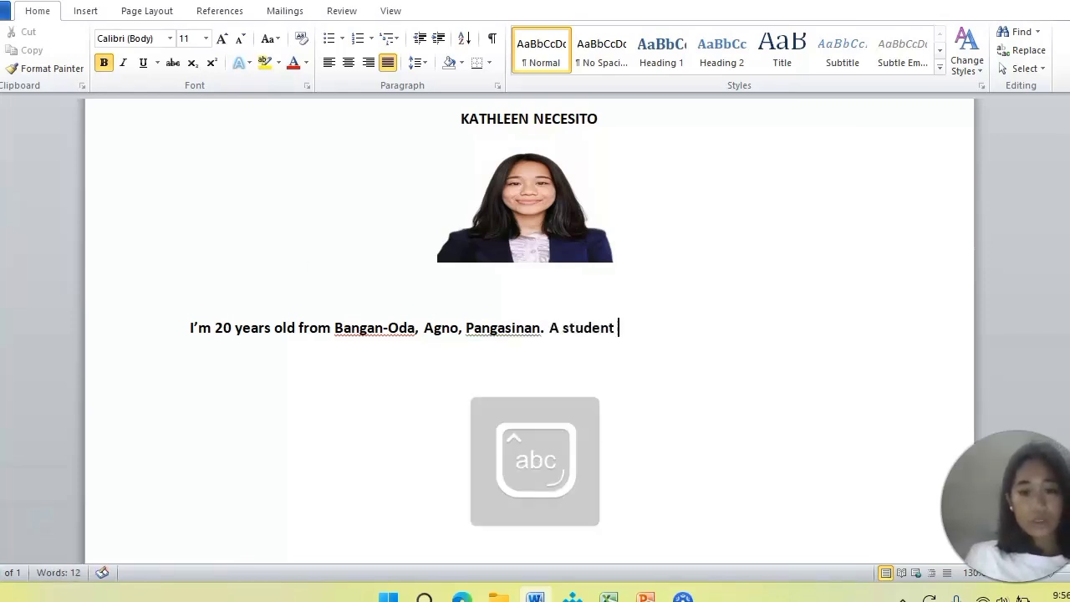
{"action": "type", "text": "from"}
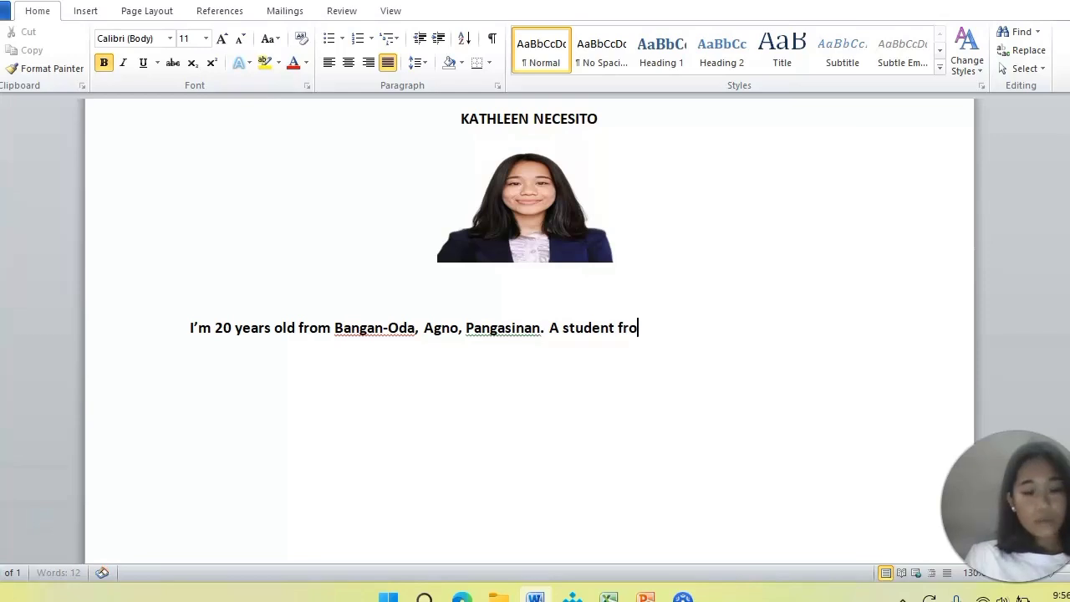
{"action": "key", "text": "Caps_Lock"}
{"action": "type", "text": "U"}
{"action": "key", "text": "Caps_Lock"}
{"action": "type", "text": "n"}
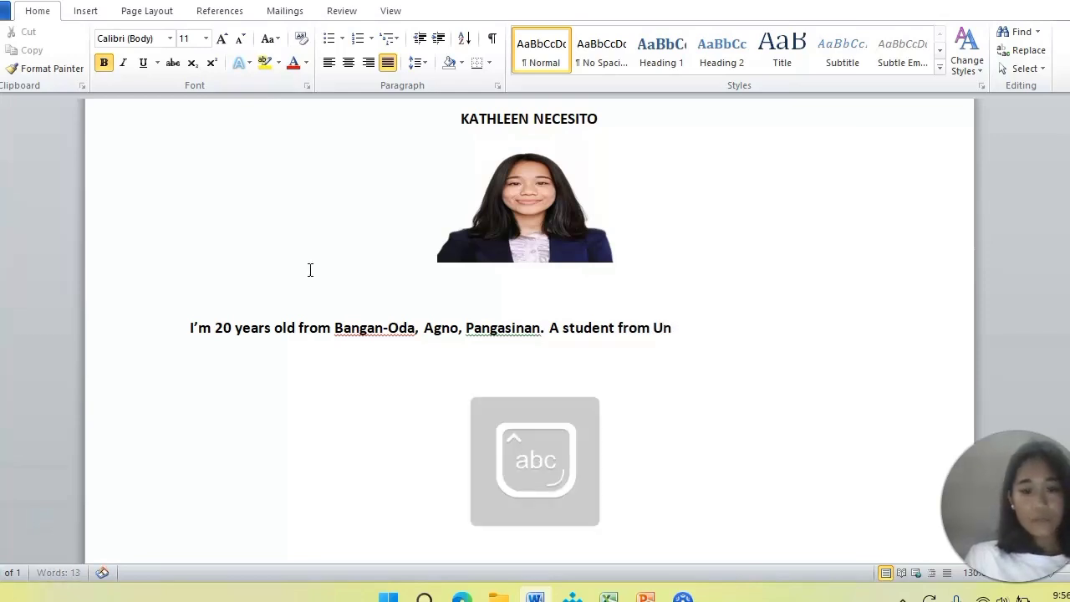
{"action": "type", "text": "iversity of"}
{"action": "key", "text": "Caps_Lock"}
{"action": "type", "text": "E"}
{"action": "key", "text": "Caps_Lock"}
{"action": "type", "text": "astern"}
{"action": "key", "text": "Caps_Lock"}
{"action": "type", "text": "P"}
{"action": "key", "text": "Caps_Lock"}
{"action": "type", "text": "n"}
{"action": "key", "text": "BackSpace"}
{"action": "type", "text": "angasinan"}
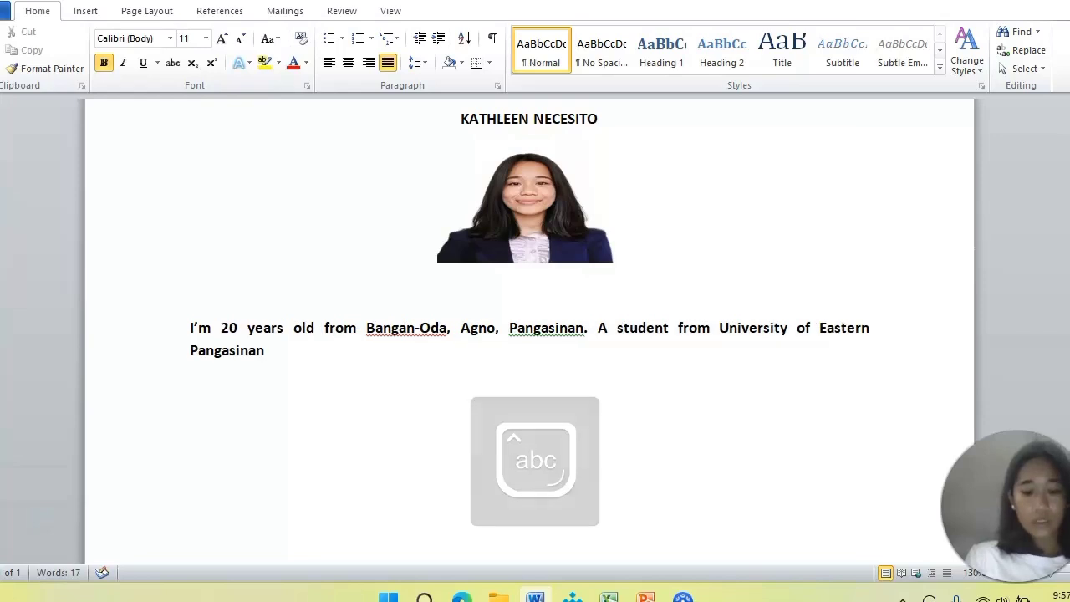
{"action": "type", "text": "."}
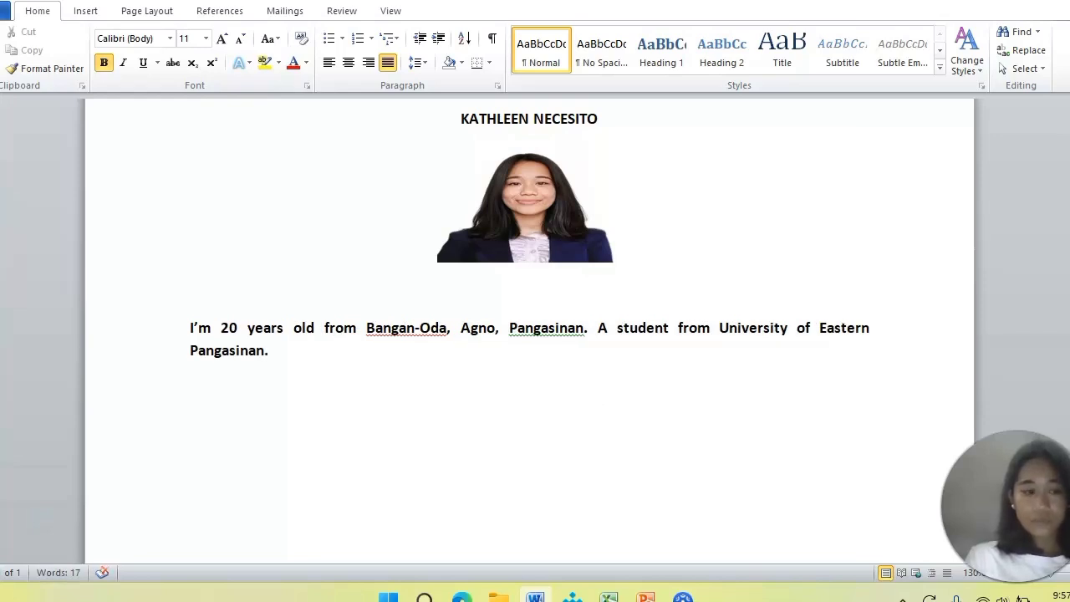
{"action": "key", "text": "BackSpace"}
{"action": "type", "text": "an"}
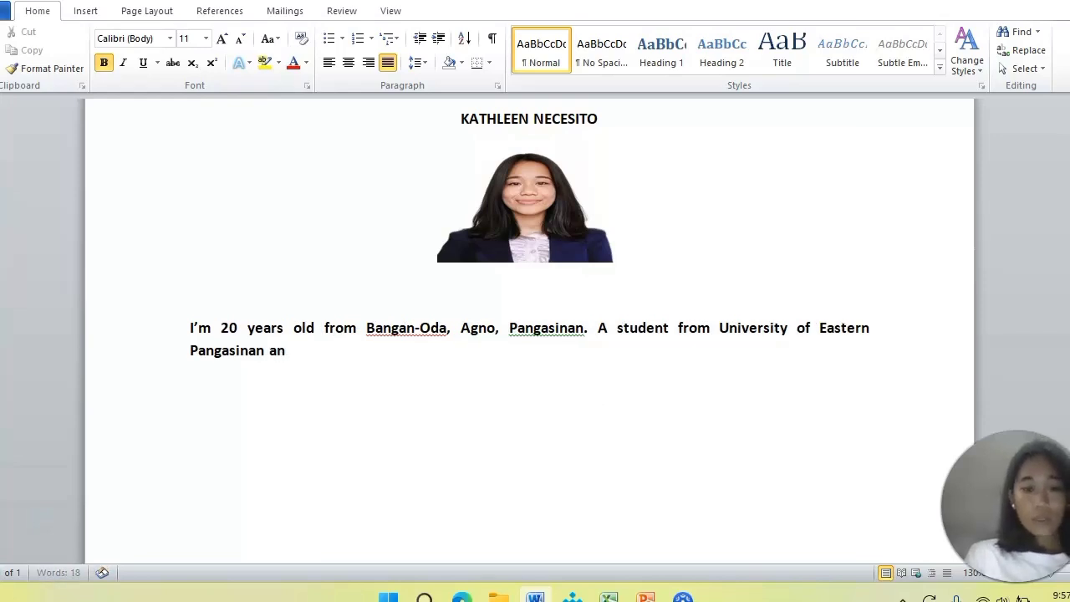
{"action": "type", "text": "d c urren"}
{"action": "key", "text": "BackSpace"}
{"action": "key", "text": "BackSpace"}
{"action": "key", "text": "BackSpace"}
{"action": "key", "text": "BackSpace"}
{"action": "type", "text": "urren"}
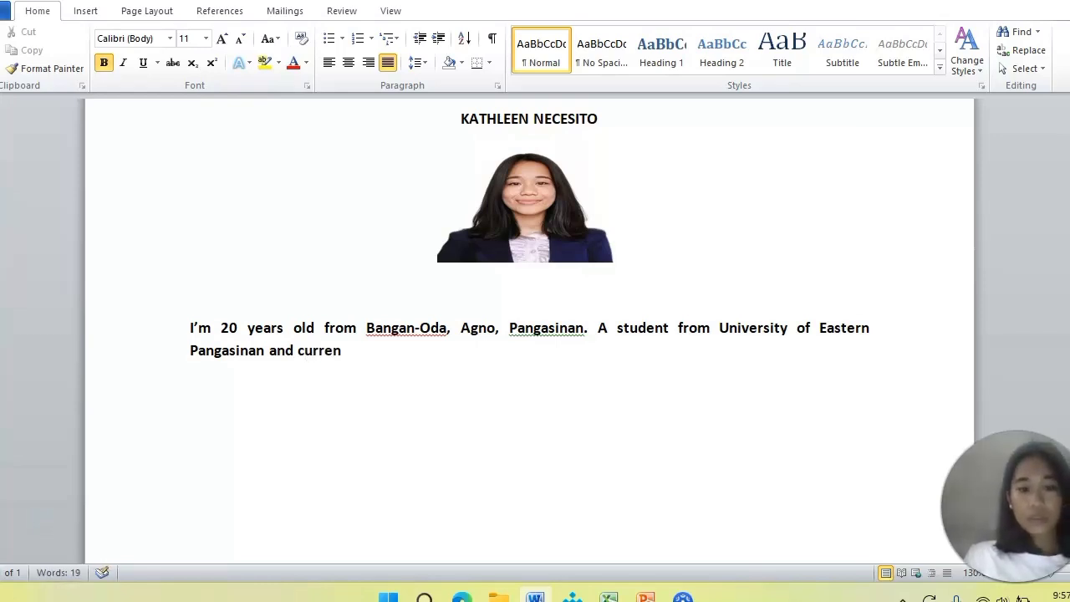
{"action": "type", "text": "tly "}
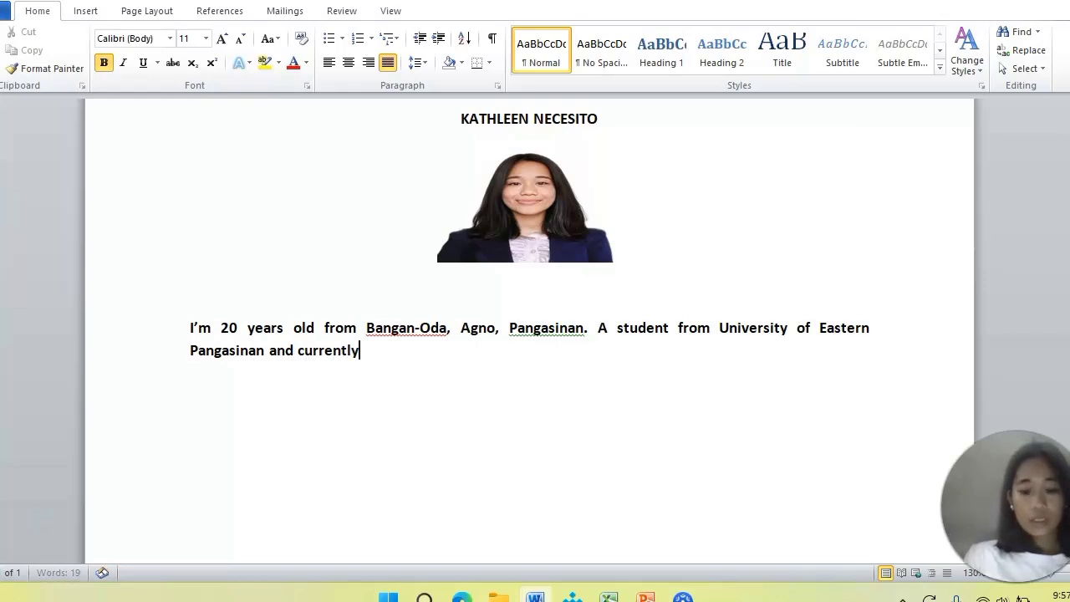
{"action": "type", "text": "2n"}
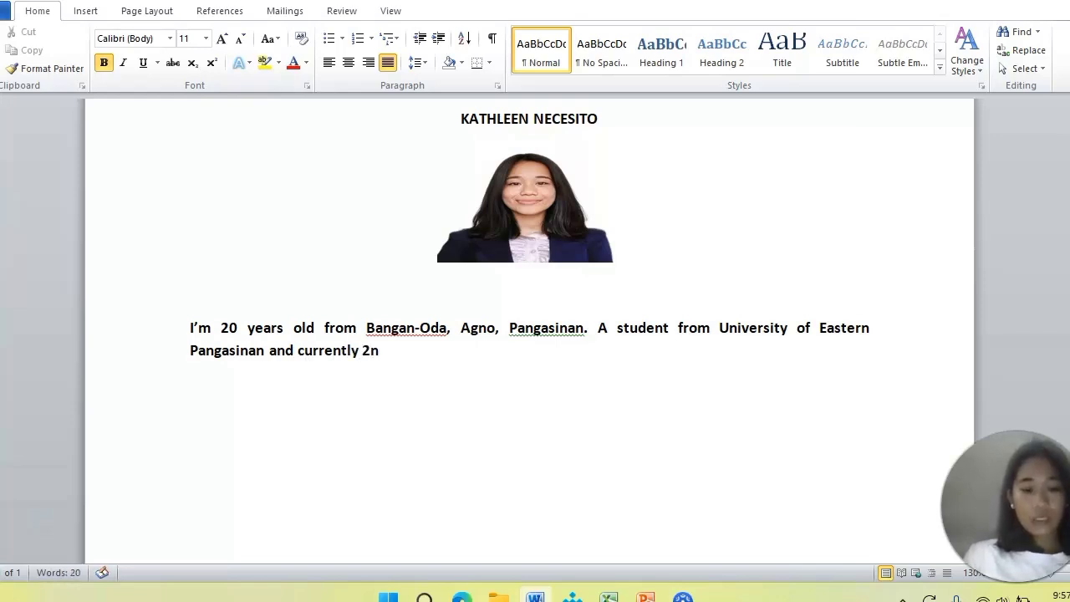
{"action": "type", "text": "d year"}
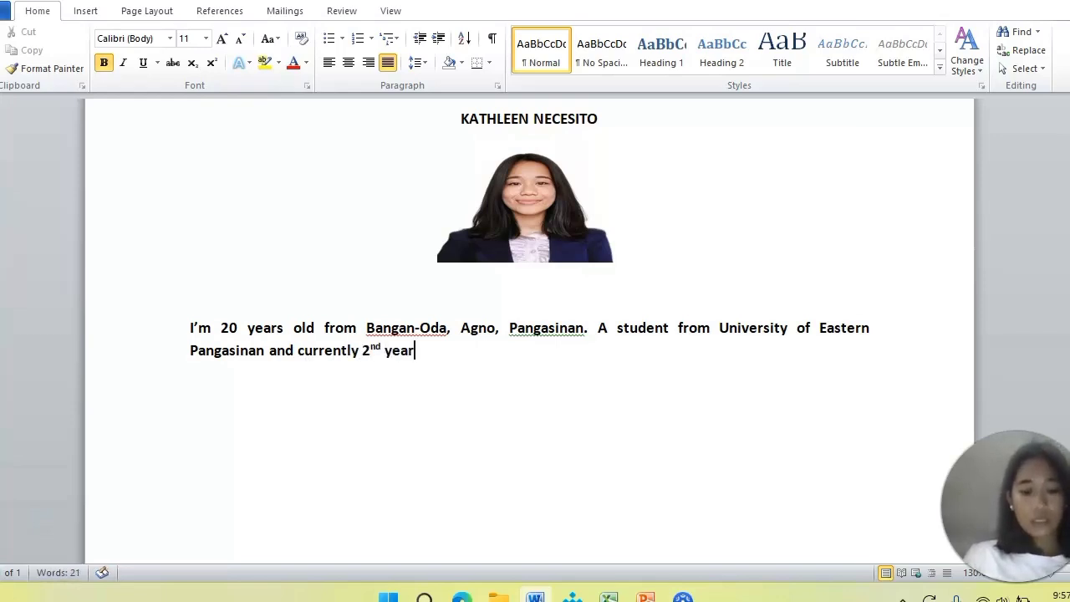
{"action": "type", "text": " in col"}
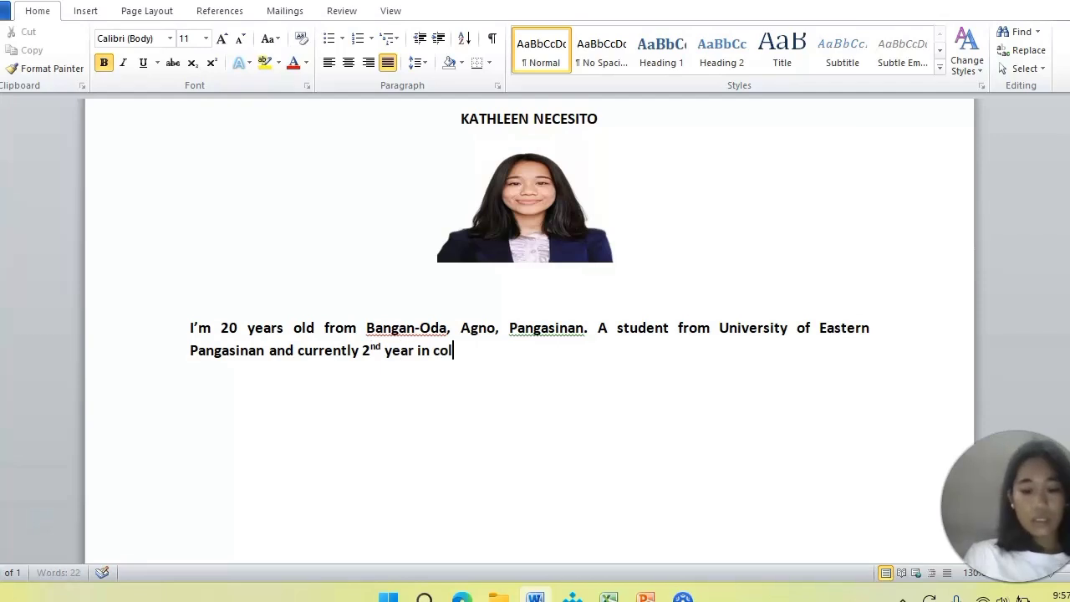
{"action": "type", "text": "lege. "}
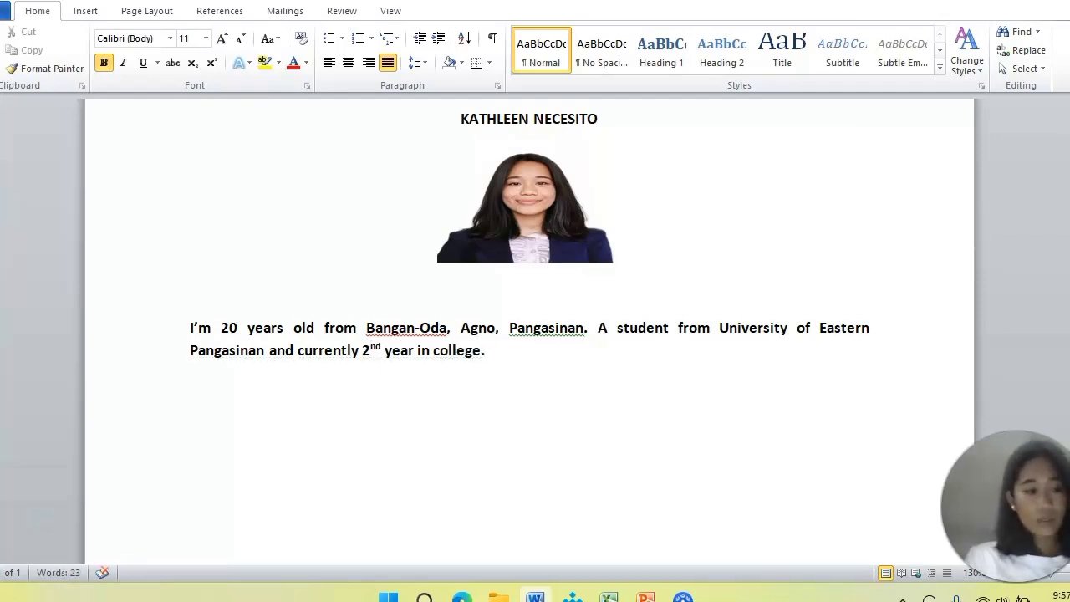
{"action": "type", "text": "Int"}
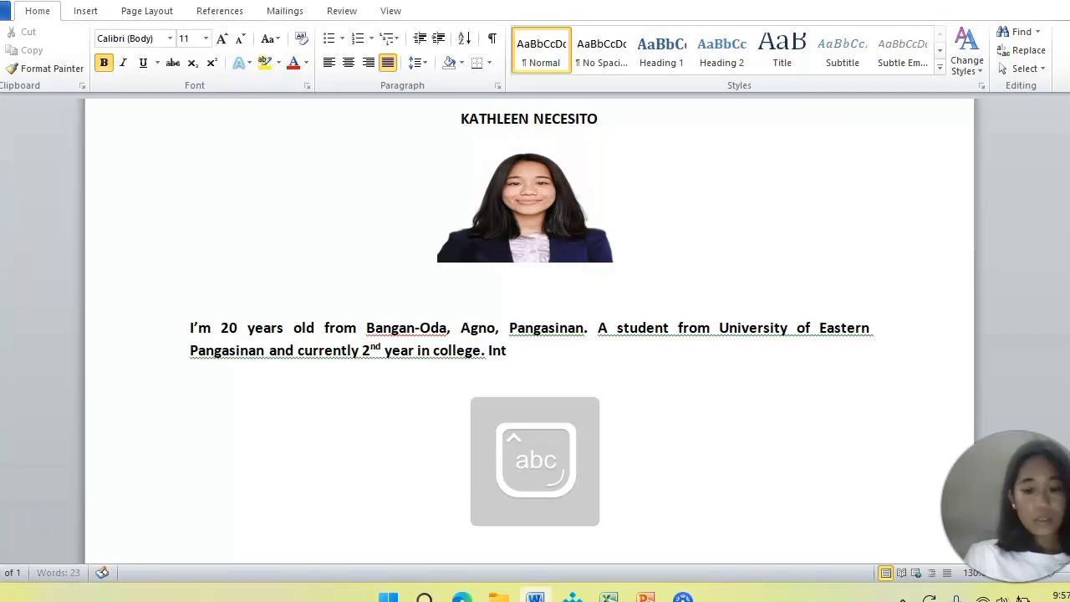
{"action": "type", "text": "ro"}
{"action": "type", "text": "vert but at the samet"}
Step: Finish with 'time loud when I'm with my closest friend.', fixing typos
{"action": "key", "text": "BackSpace"}
{"action": "type", "text": "ent fro"}
{"action": "key", "text": "BackSpace"}
{"action": "type", "text": "ime"}
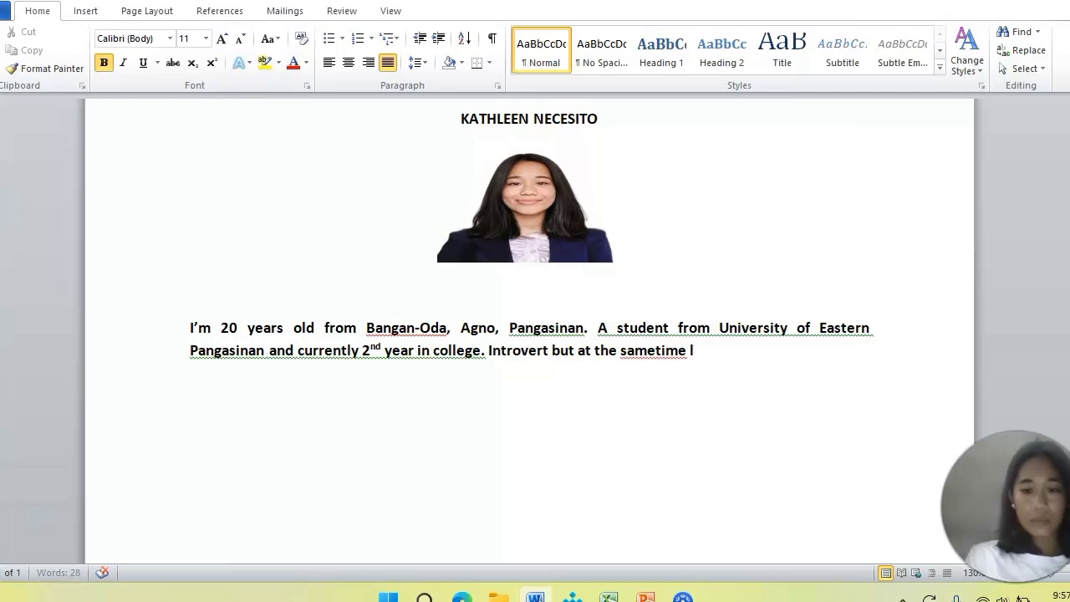
{"action": "type", "text": " loud when I"}
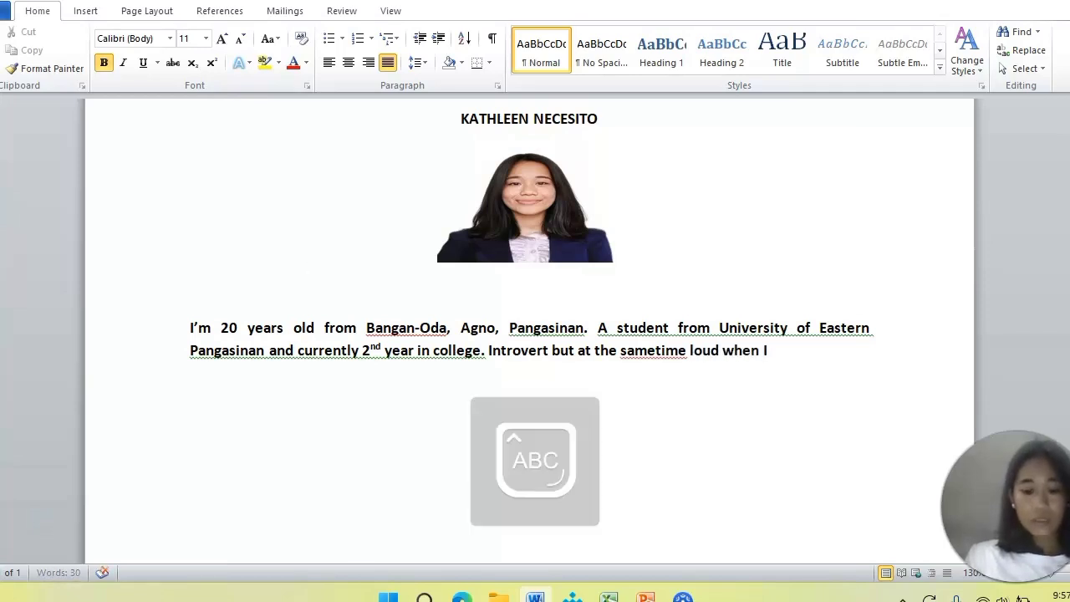
{"action": "type", "text": "'m with"}
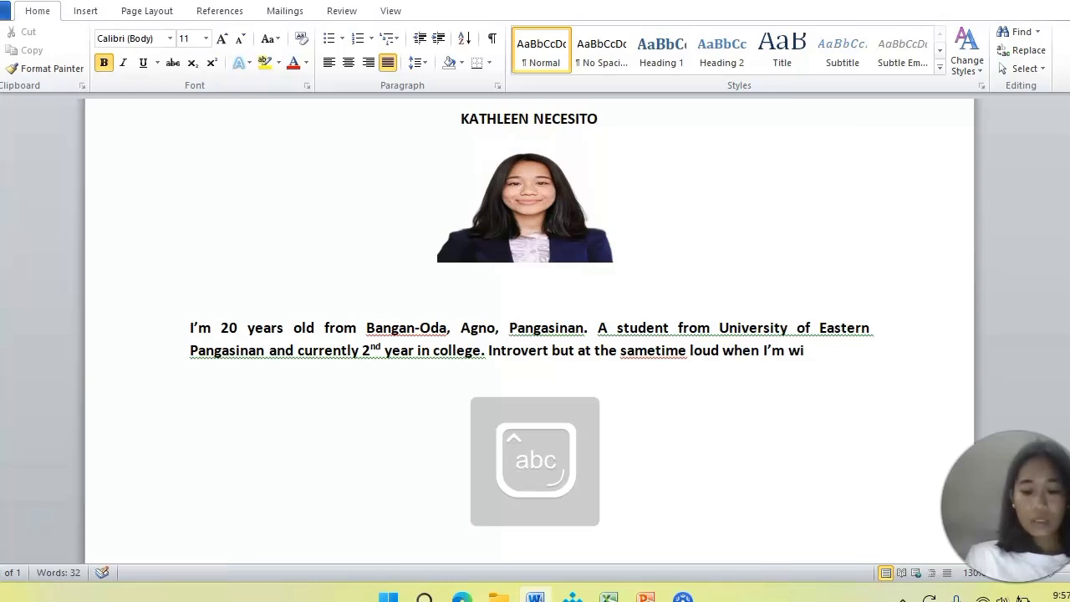
{"action": "type", "text": " my co"}
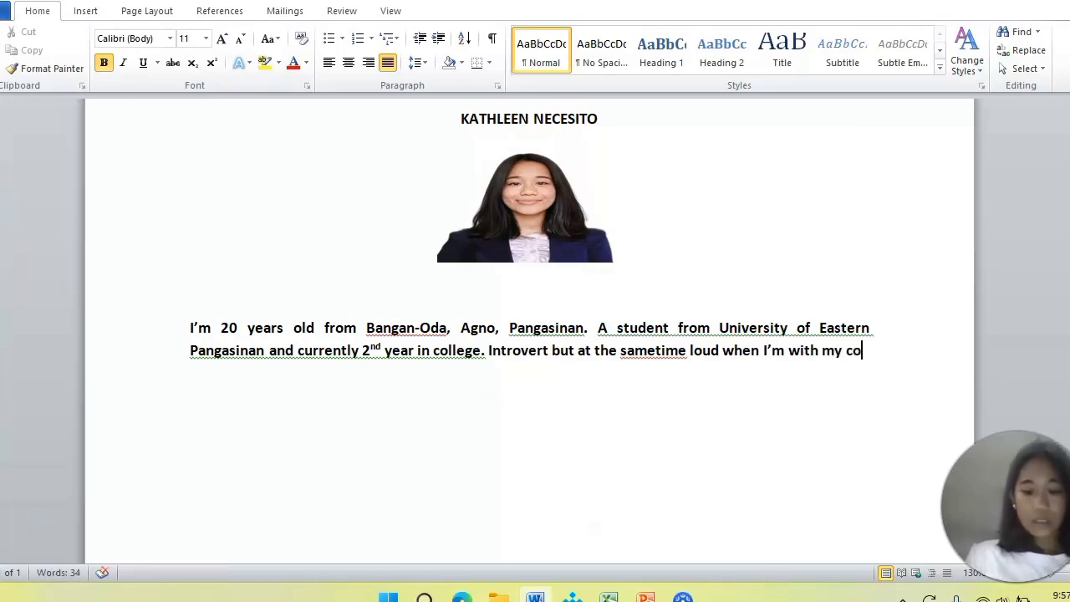
{"action": "key", "text": "BackSpace"}
{"action": "type", "text": "lo"}
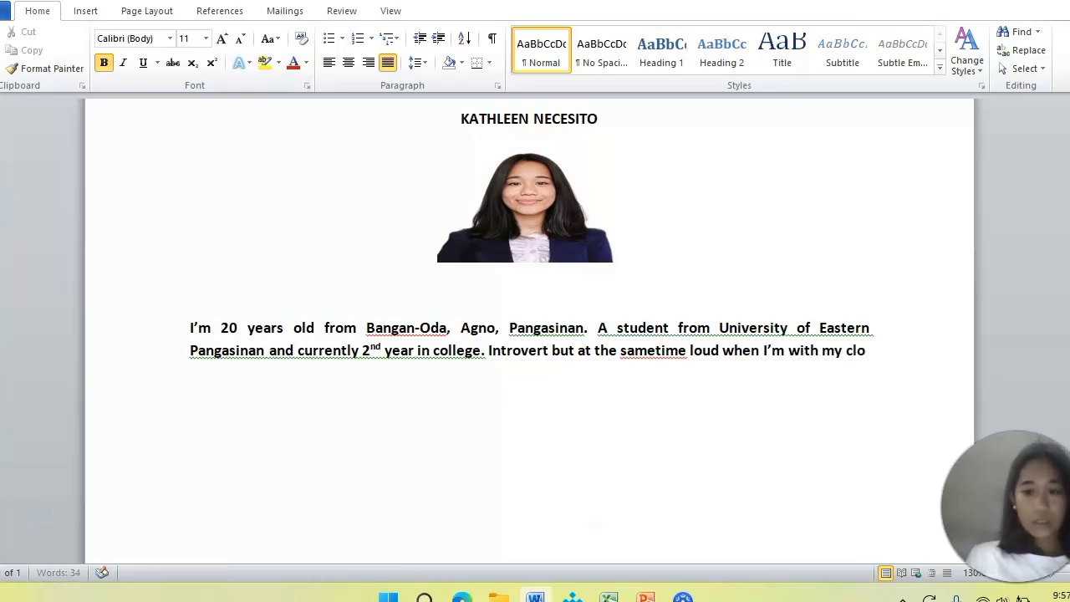
{"action": "type", "text": "sest friend"}
{"action": "type", "text": "."}
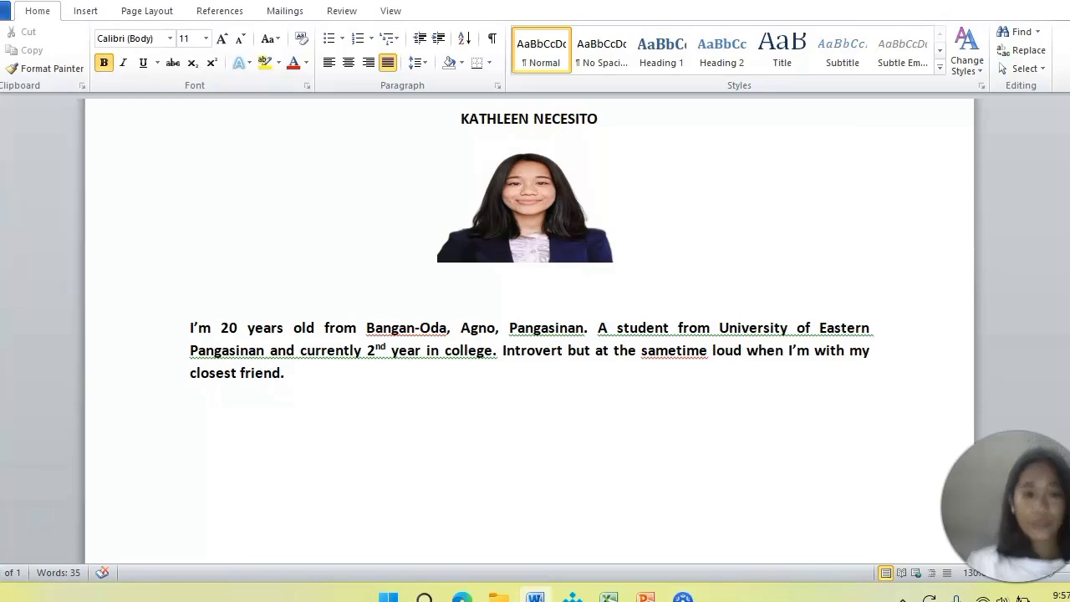
Step: Remove bold from the whole intro paragraph
{"action": "double_click", "coordinate": [192, 324]}
{"action": "left_click_drag", "start_coordinate": [191, 325], "coordinate": [289, 379]}
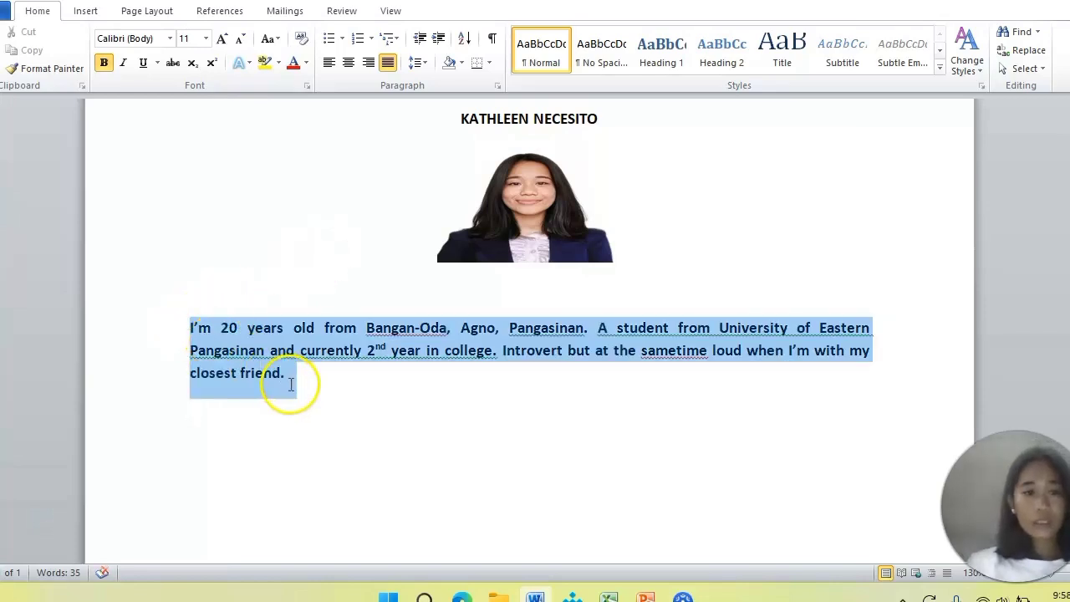
{"action": "left_click", "coordinate": [103, 63]}
Step: Type a bold 'Hobbies' heading on a new line below the paragraph
{"action": "left_click", "coordinate": [270, 390]}
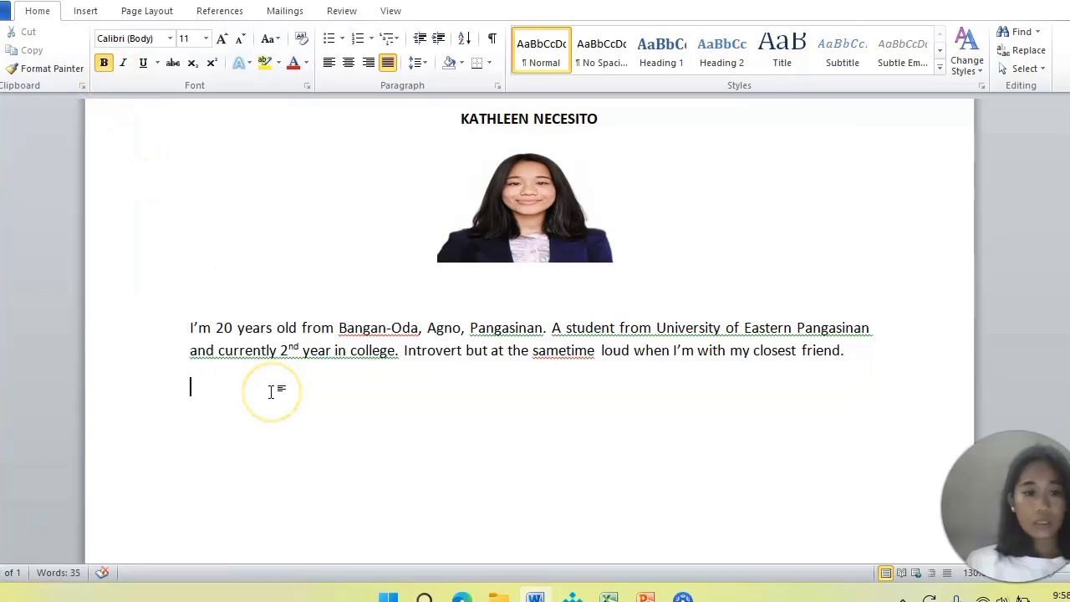
{"action": "key", "text": "Return"}
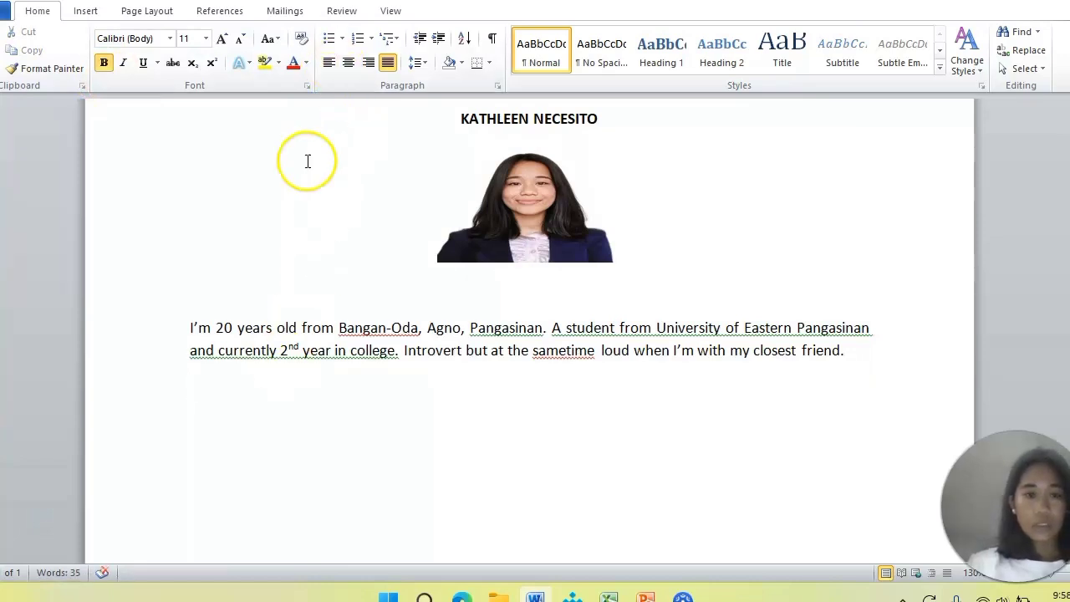
{"action": "key", "text": "Caps_Lock"}
{"action": "type", "text": "H"}
{"action": "key", "text": "Caps_Lock"}
{"action": "type", "text": "obbi"}
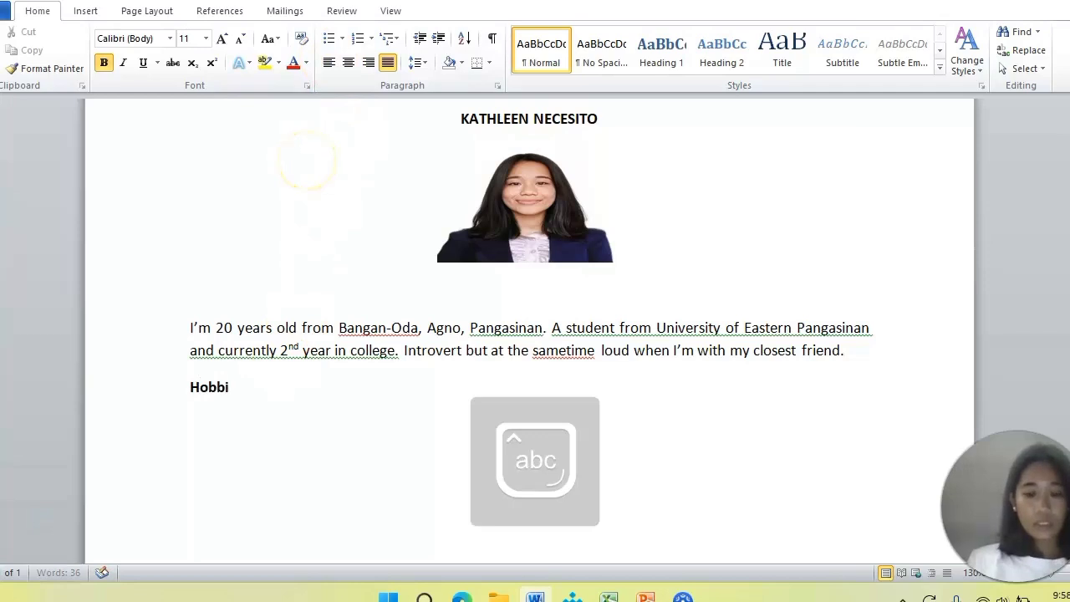
{"action": "type", "text": "es"}
{"action": "key", "text": "Return"}
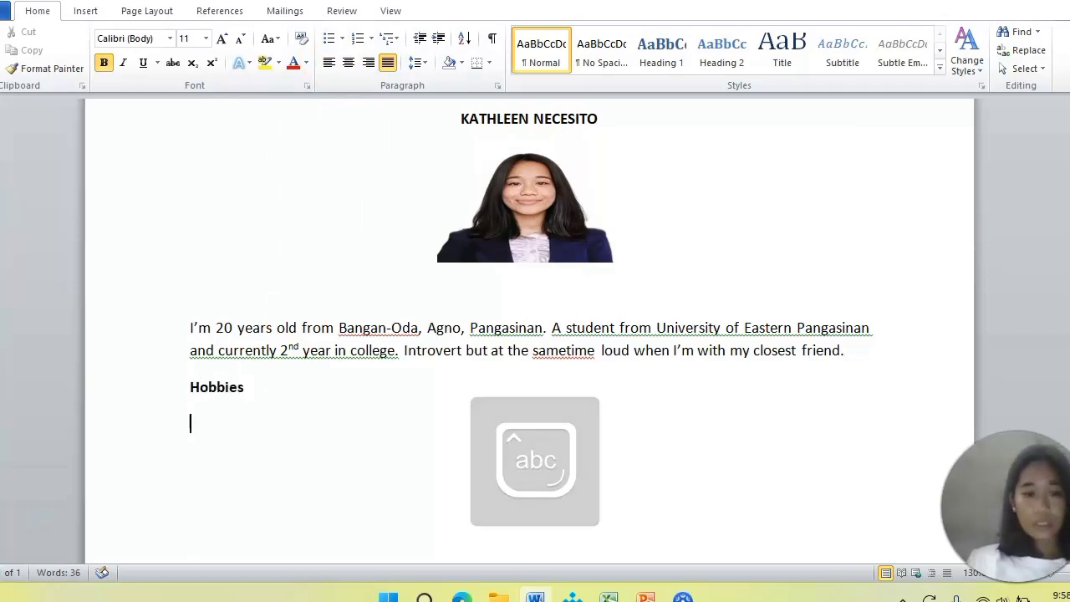
Step: Add bullets 'Watching drama' and 'Reading stories ( wattpad)' under Hobbies, ending the list
{"action": "left_click", "coordinate": [330, 40]}
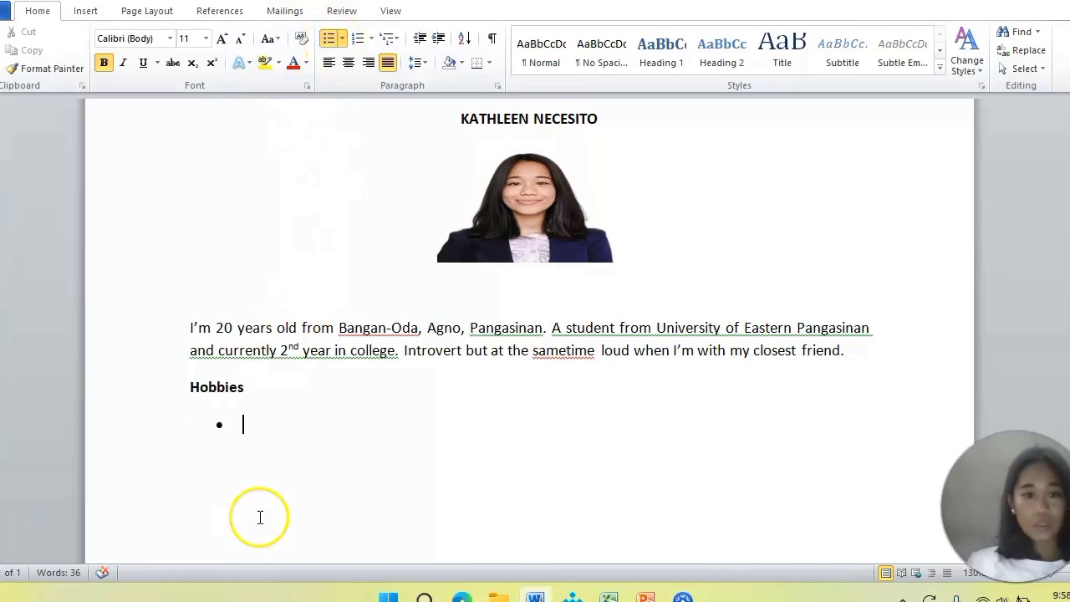
{"action": "key", "text": "Caps_Lock"}
{"action": "type", "text": "W"}
{"action": "key", "text": "Caps_Lock"}
{"action": "type", "text": "atching drama"}
{"action": "key", "text": "Return"}
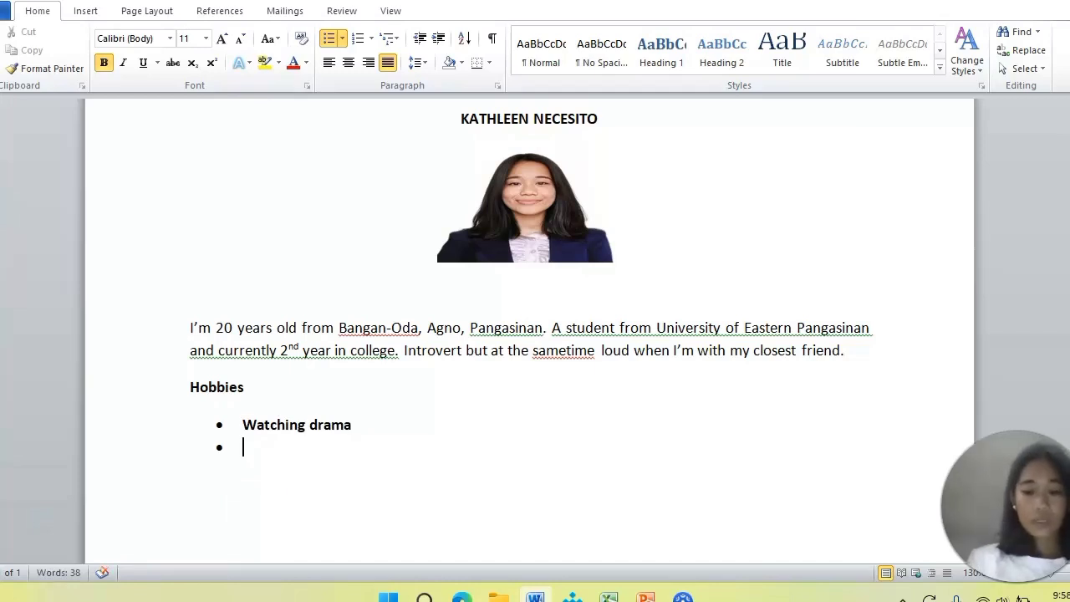
{"action": "type", "text": "Reading sto"}
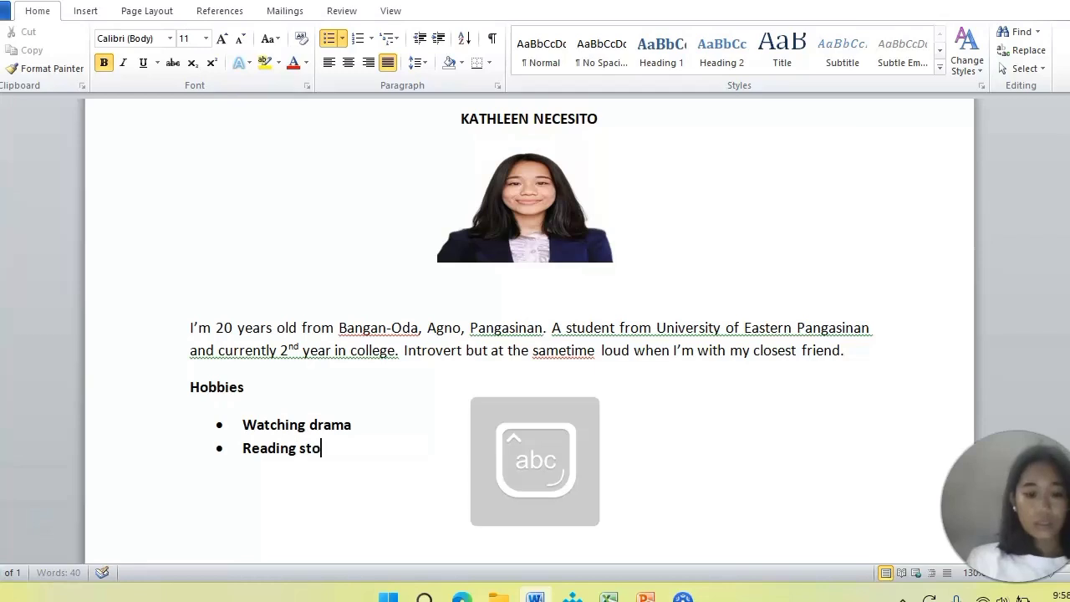
{"action": "type", "text": "ries ( wattpad)"}
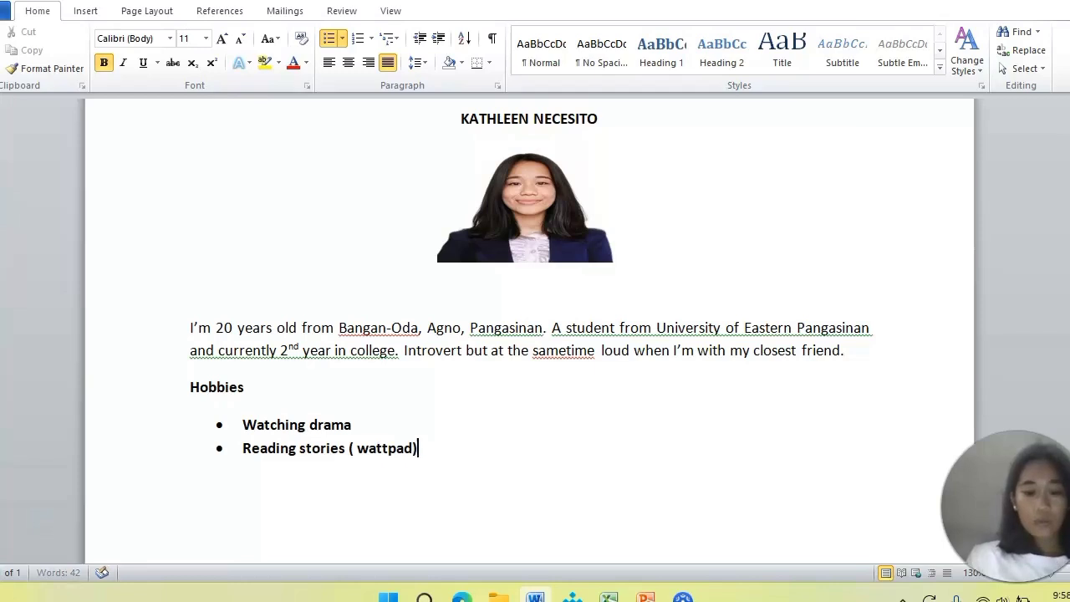
{"action": "key", "text": "Return"}
{"action": "key", "text": "BackSpace"}
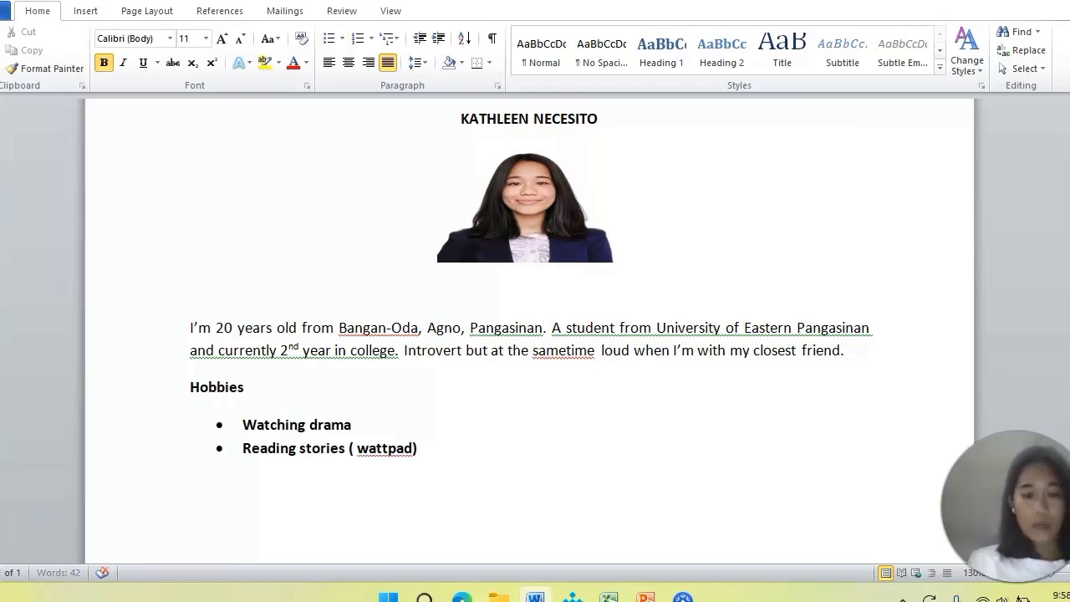
Step: Delete the blank line between the photo and the intro paragraph
{"action": "scroll", "coordinate": [529, 334], "scroll_direction": "down", "scroll_amount": 5}
{"action": "scroll", "coordinate": [529, 334], "scroll_direction": "up", "scroll_amount": 4}
{"action": "scroll", "coordinate": [530, 335], "scroll_direction": "up", "scroll_amount": 3}
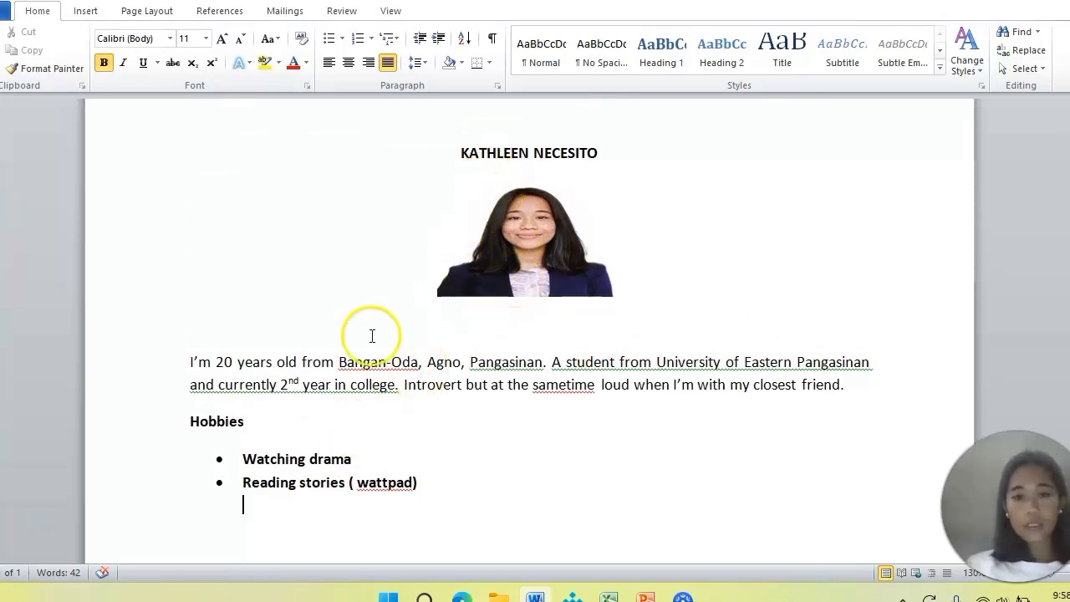
{"action": "left_click", "coordinate": [204, 345]}
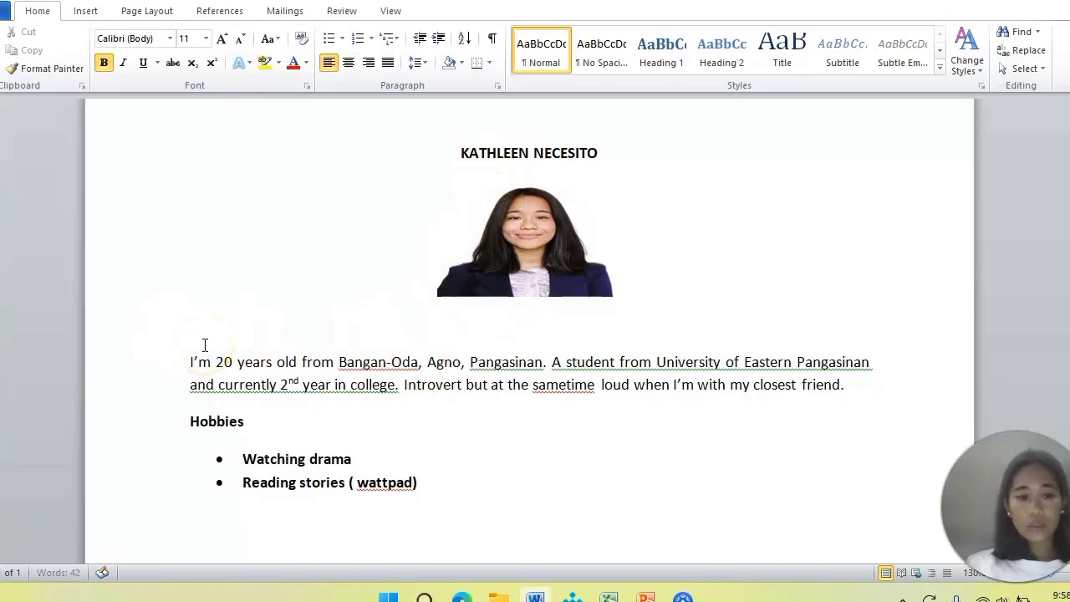
{"action": "key", "text": "BackSpace"}
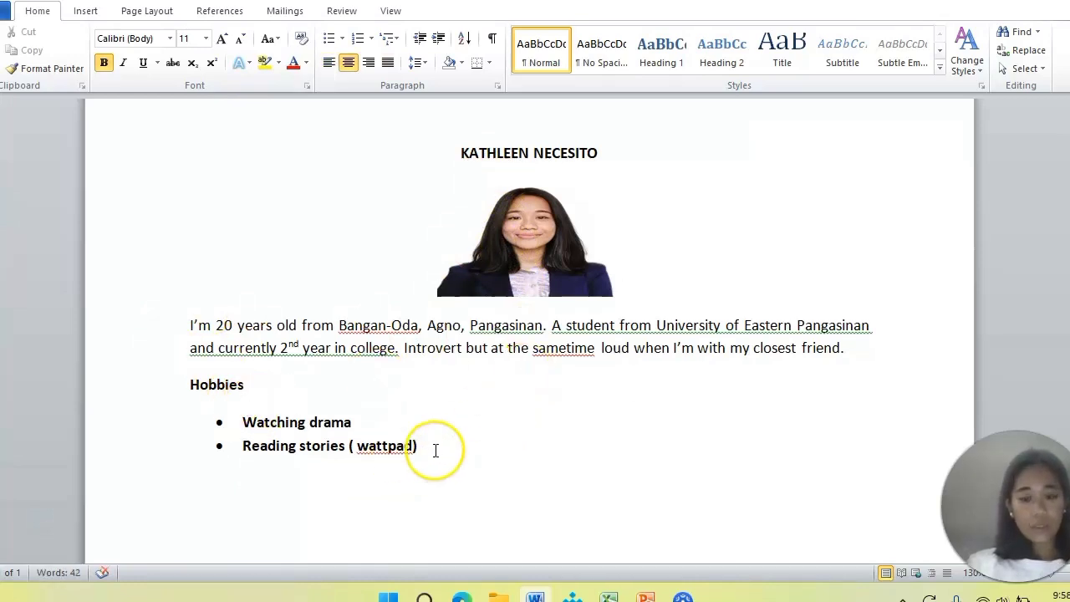
{"action": "scroll", "coordinate": [440, 449], "scroll_direction": "up", "scroll_amount": 2}
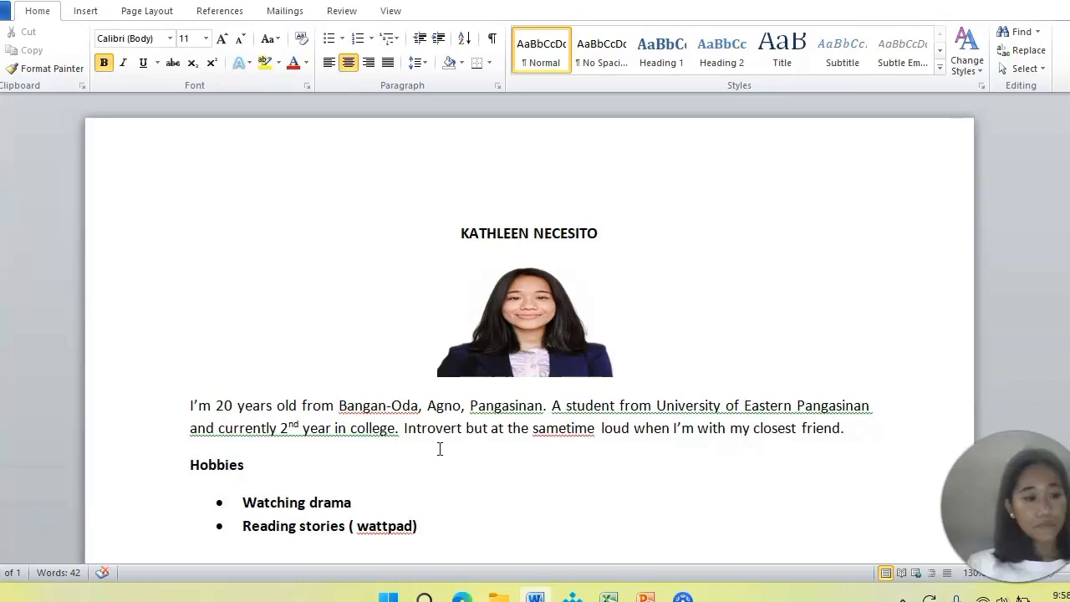
Step: Set the intro paragraph's Spacing Before to 1.5 pt in Page Layout
{"action": "left_click", "coordinate": [148, 11]}
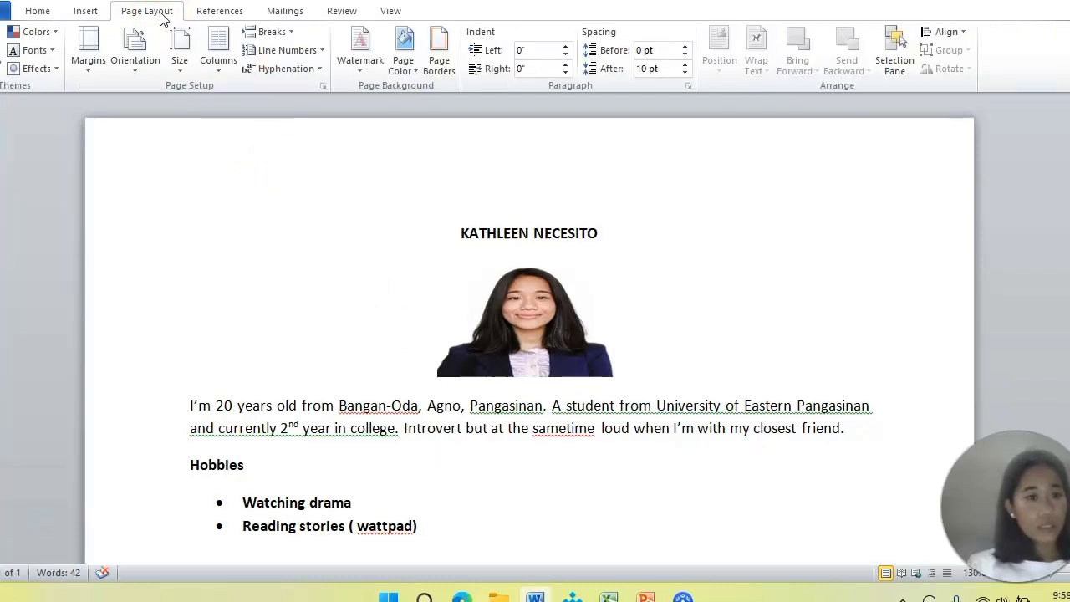
{"action": "mouse_move", "coordinate": [513, 100]}
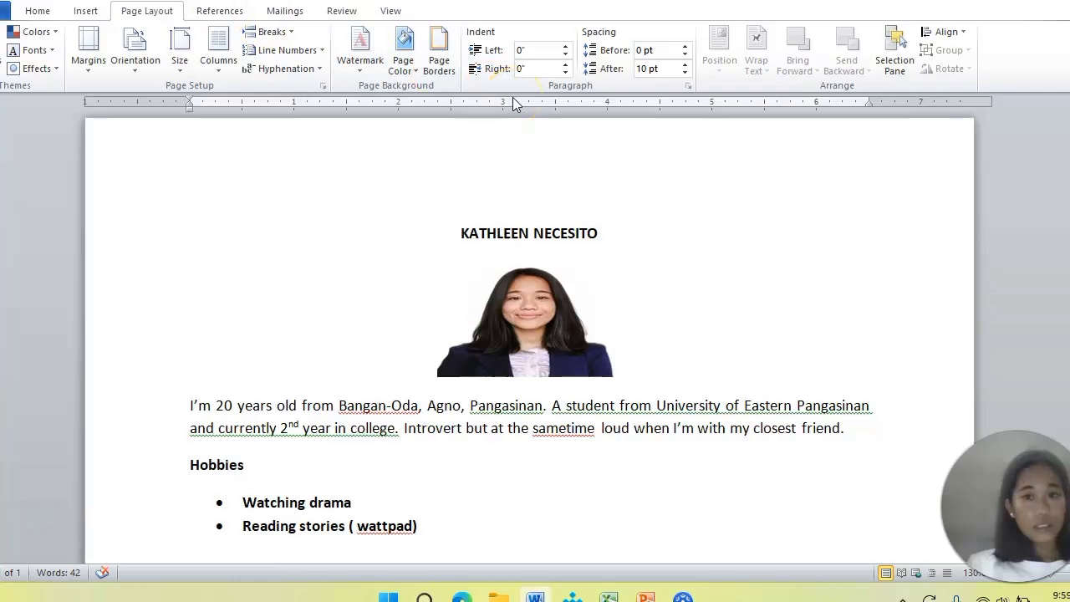
{"action": "left_click", "coordinate": [670, 53]}
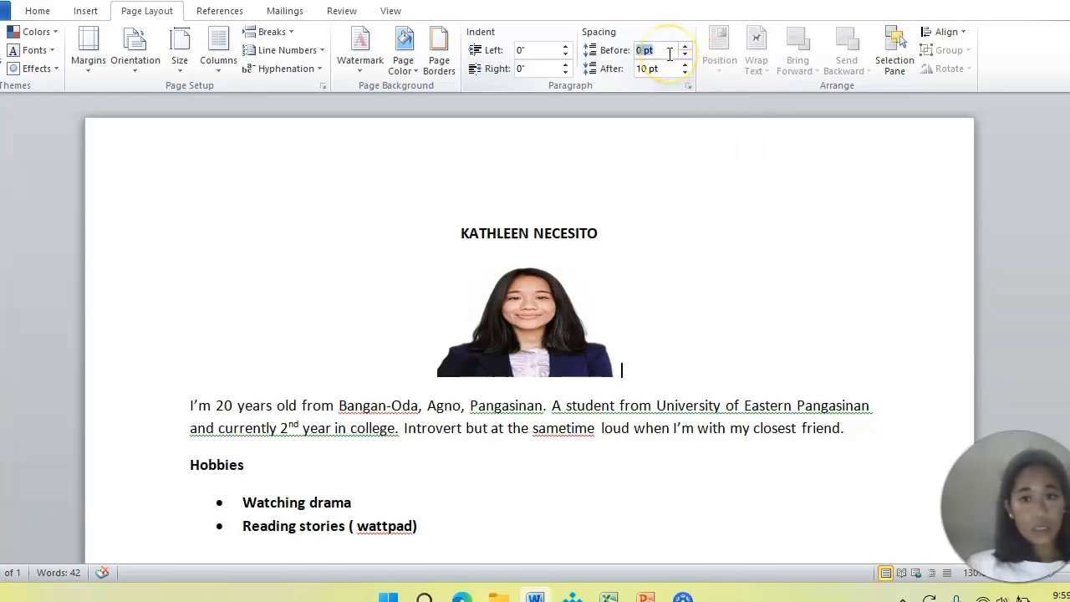
{"action": "key", "text": "BackSpace"}
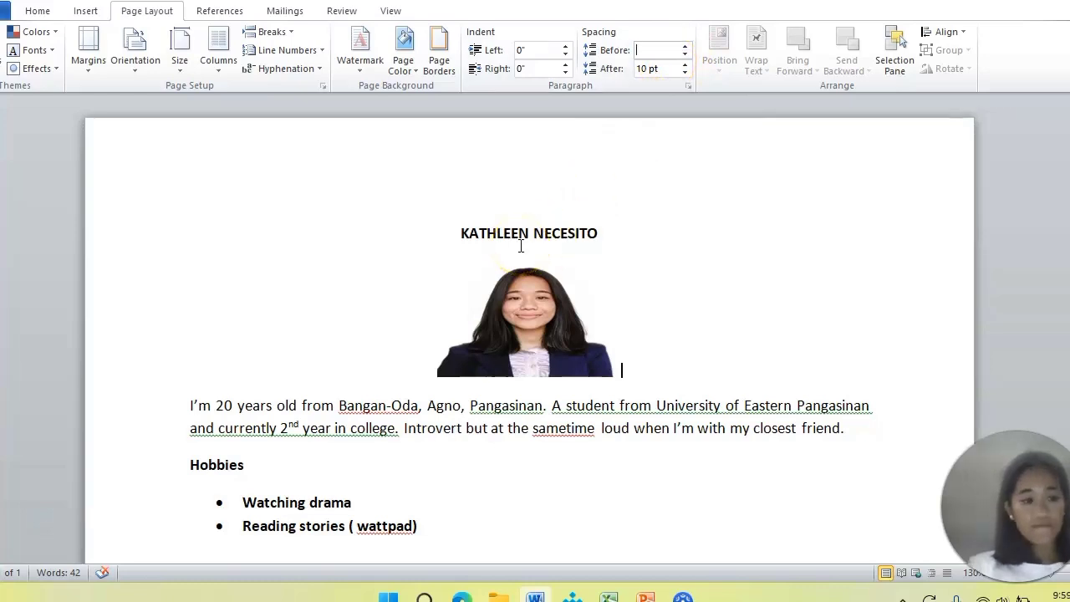
{"action": "left_click_drag", "start_coordinate": [189, 405], "coordinate": [857, 439]}
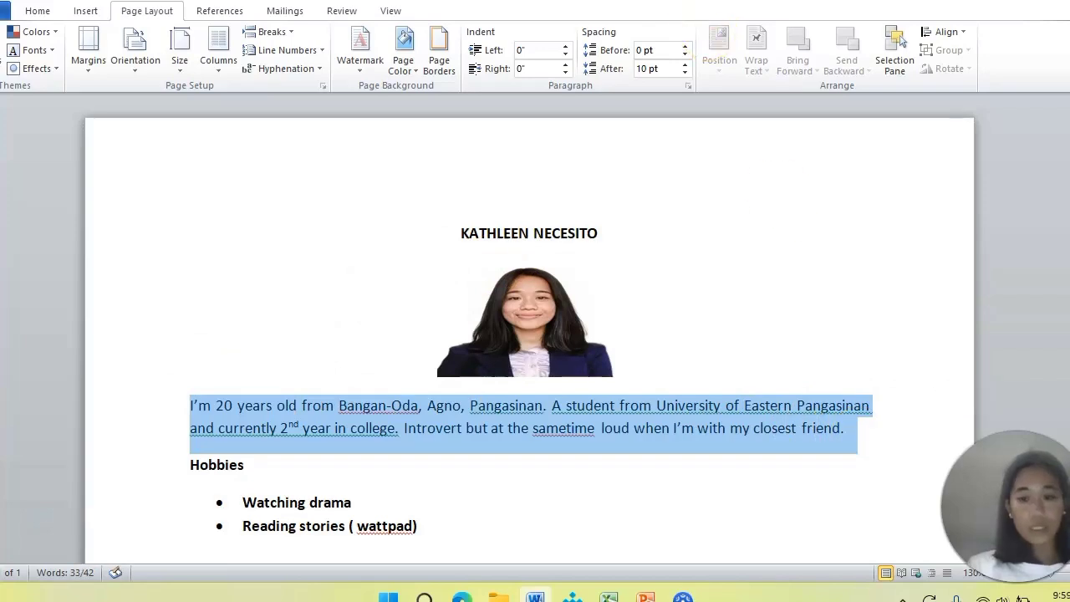
{"action": "left_click", "coordinate": [672, 50]}
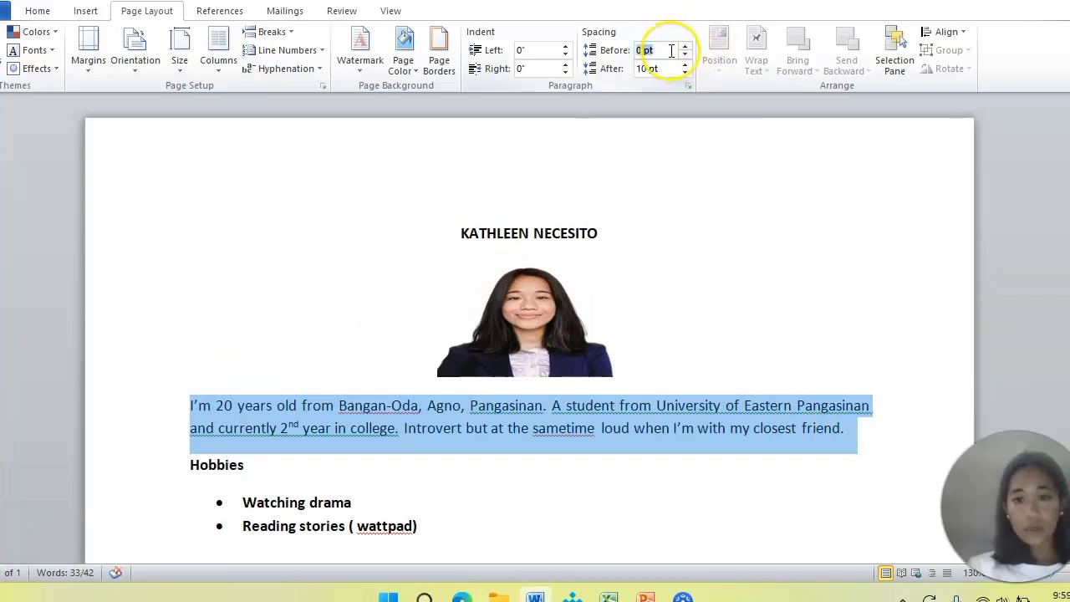
{"action": "type", "text": "1.5"}
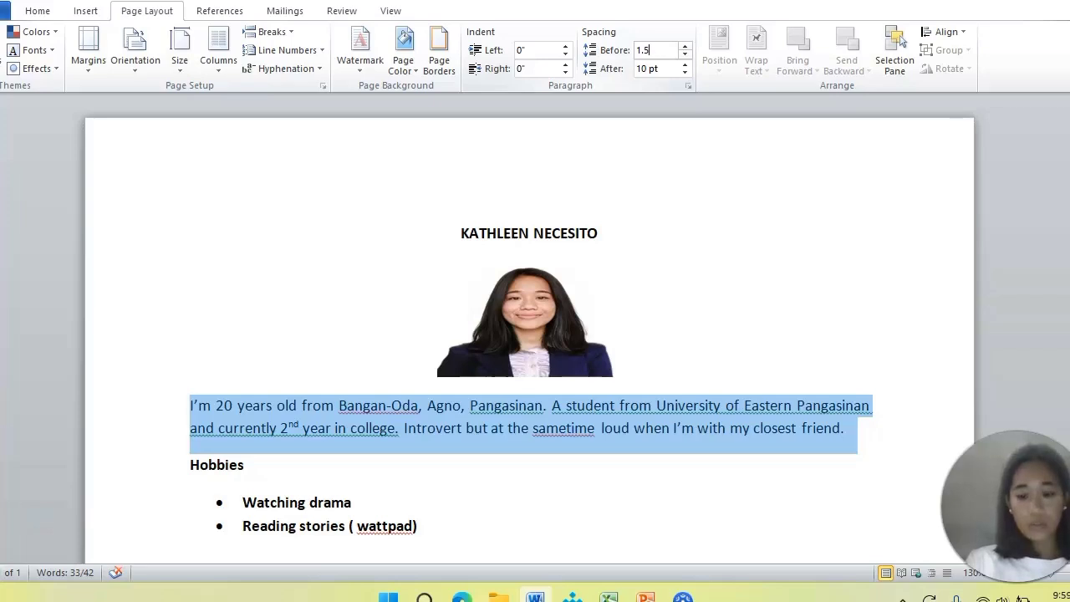
{"action": "key", "text": "Return"}
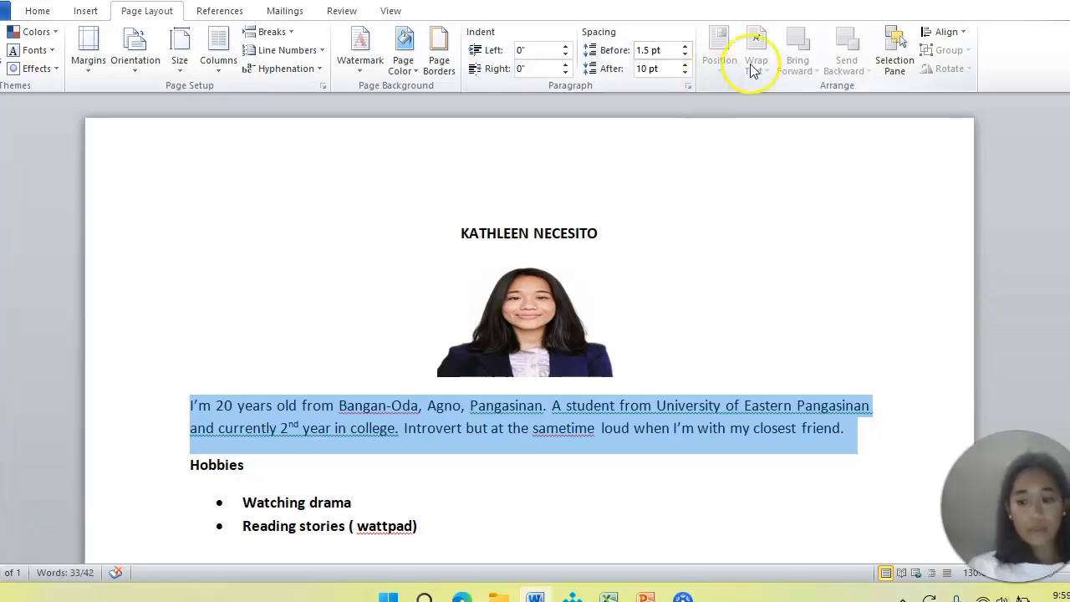
{"action": "scroll", "coordinate": [585, 179], "scroll_direction": "down", "scroll_amount": 3}
Step: Select the photo and adjust its spacing before, settling on Auto
{"action": "left_click", "coordinate": [586, 173]}
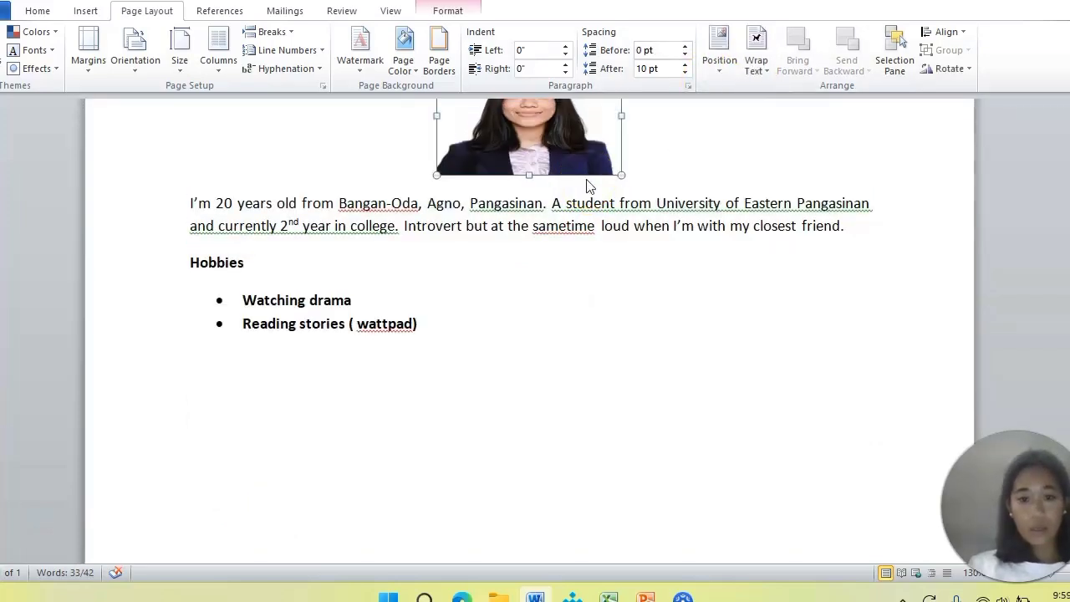
{"action": "scroll", "coordinate": [677, 175], "scroll_direction": "up", "scroll_amount": 3}
{"action": "left_click", "coordinate": [685, 55]}
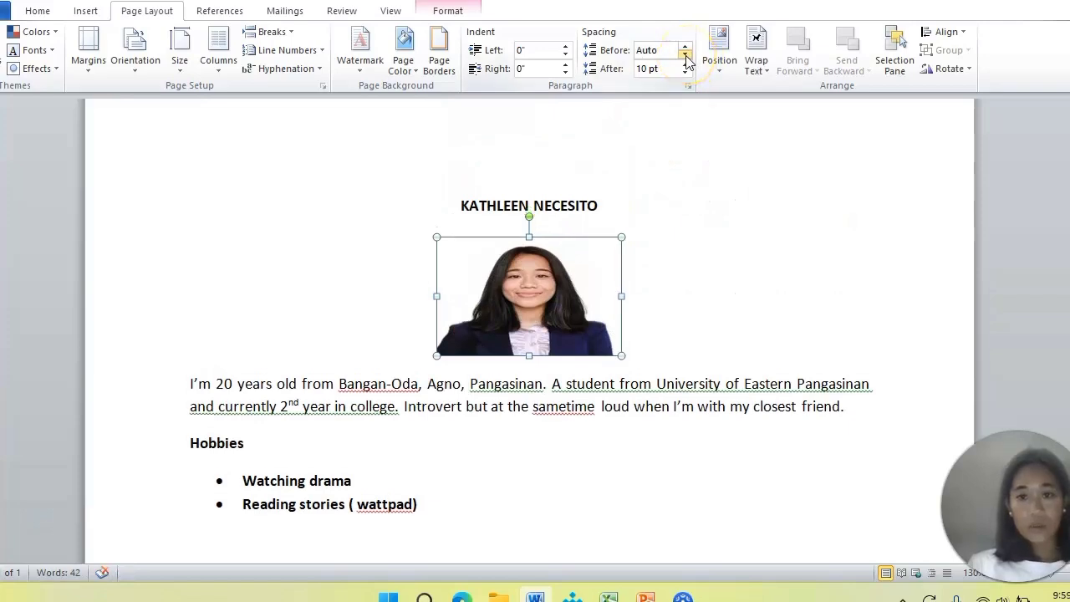
{"action": "left_click", "coordinate": [686, 51]}
{"action": "left_click", "coordinate": [686, 49]}
{"action": "left_click", "coordinate": [686, 48]}
{"action": "left_click", "coordinate": [686, 49]}
{"action": "left_click", "coordinate": [686, 49]}
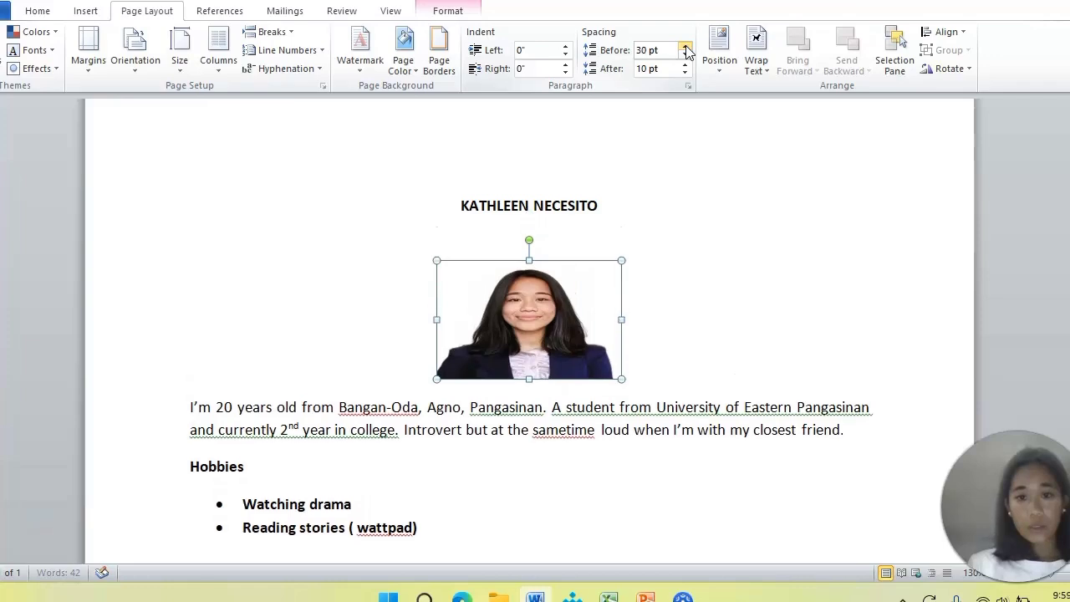
{"action": "left_click", "coordinate": [686, 49]}
{"action": "left_click", "coordinate": [686, 57]}
{"action": "left_click", "coordinate": [686, 57]}
{"action": "left_click", "coordinate": [686, 56]}
{"action": "left_click", "coordinate": [686, 57]}
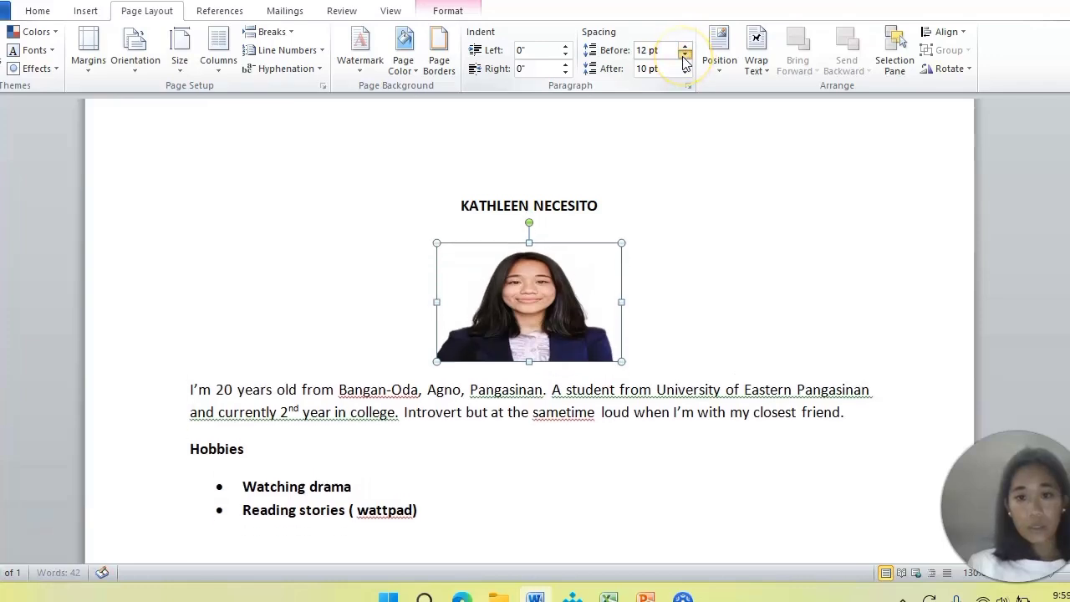
{"action": "left_click", "coordinate": [685, 57]}
{"action": "left_click", "coordinate": [685, 57]}
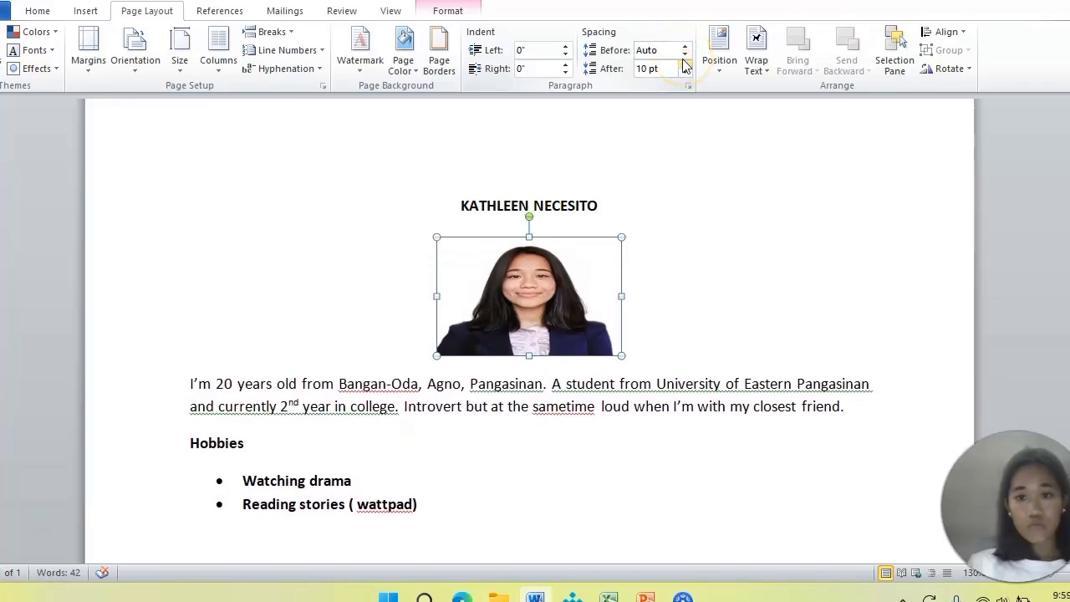
Step: Set the photo's spacing after to 12 pt, then deselect the photo
{"action": "left_click", "coordinate": [686, 73]}
{"action": "left_click", "coordinate": [685, 74]}
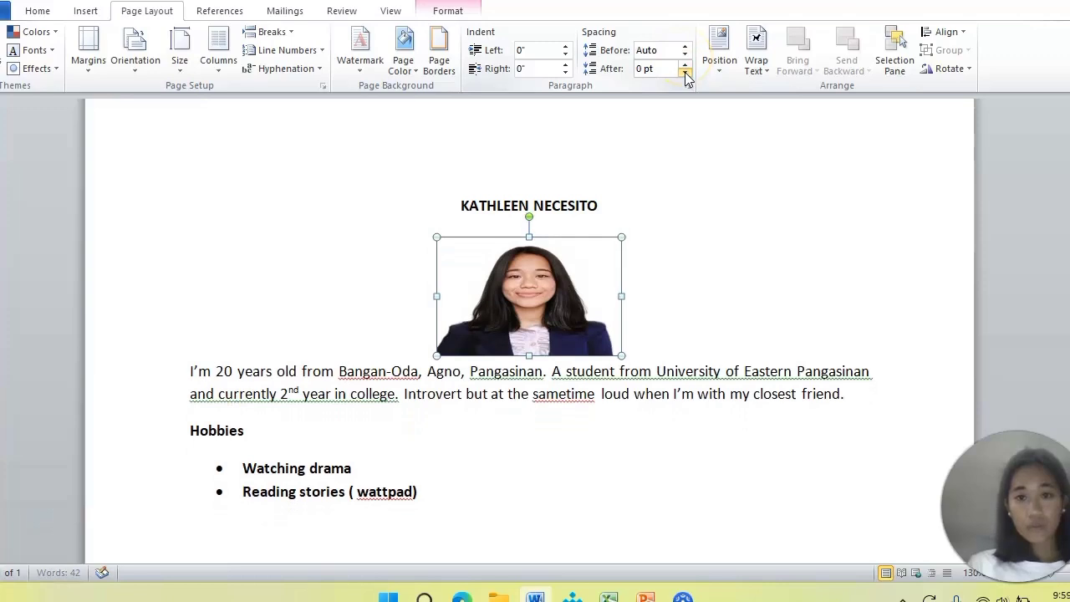
{"action": "left_click", "coordinate": [685, 74]}
{"action": "left_click", "coordinate": [686, 72]}
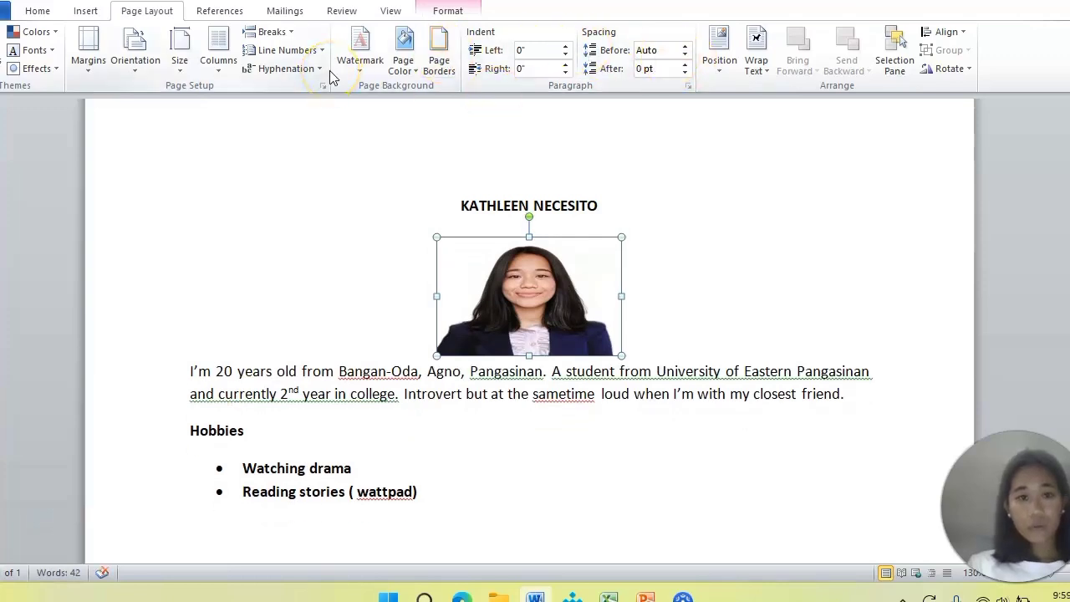
{"action": "left_click", "coordinate": [686, 65]}
{"action": "left_click", "coordinate": [685, 65]}
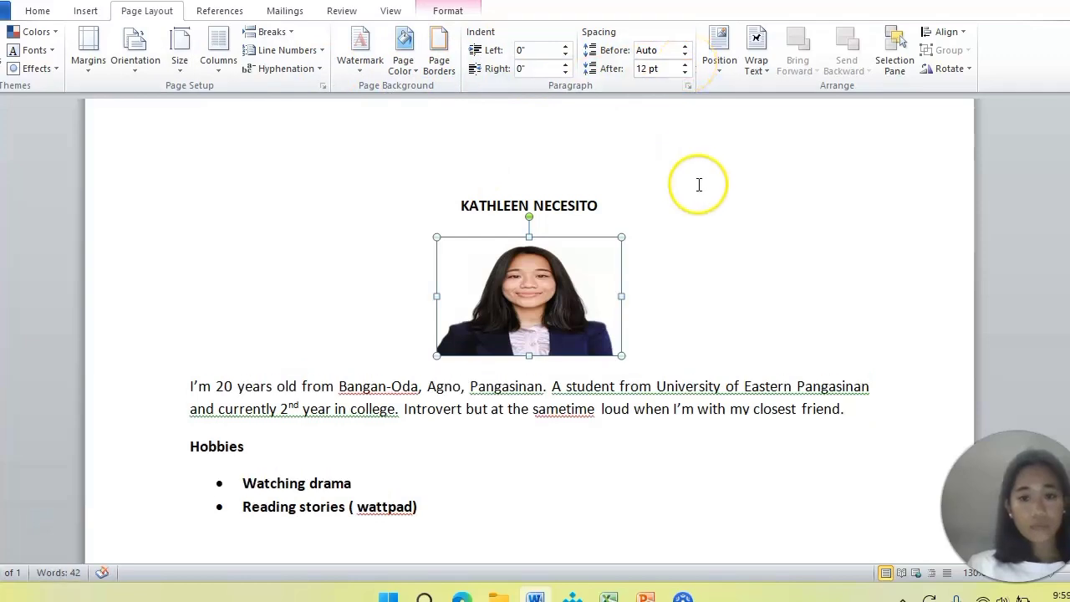
{"action": "left_click", "coordinate": [706, 246]}
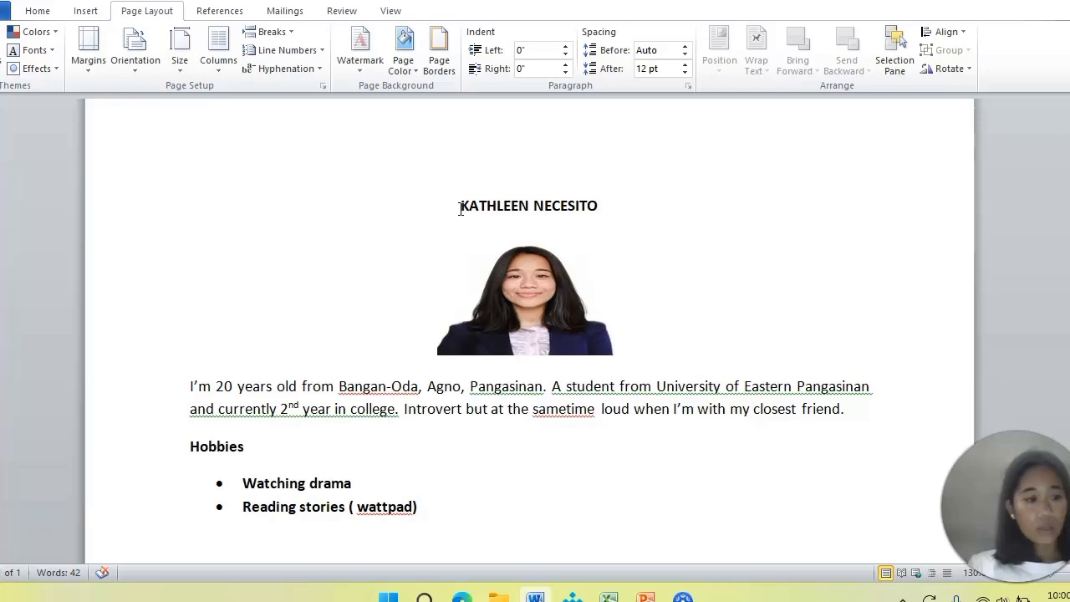
Step: Make the name title 20 pt
{"action": "left_click_drag", "start_coordinate": [461, 207], "coordinate": [590, 207]}
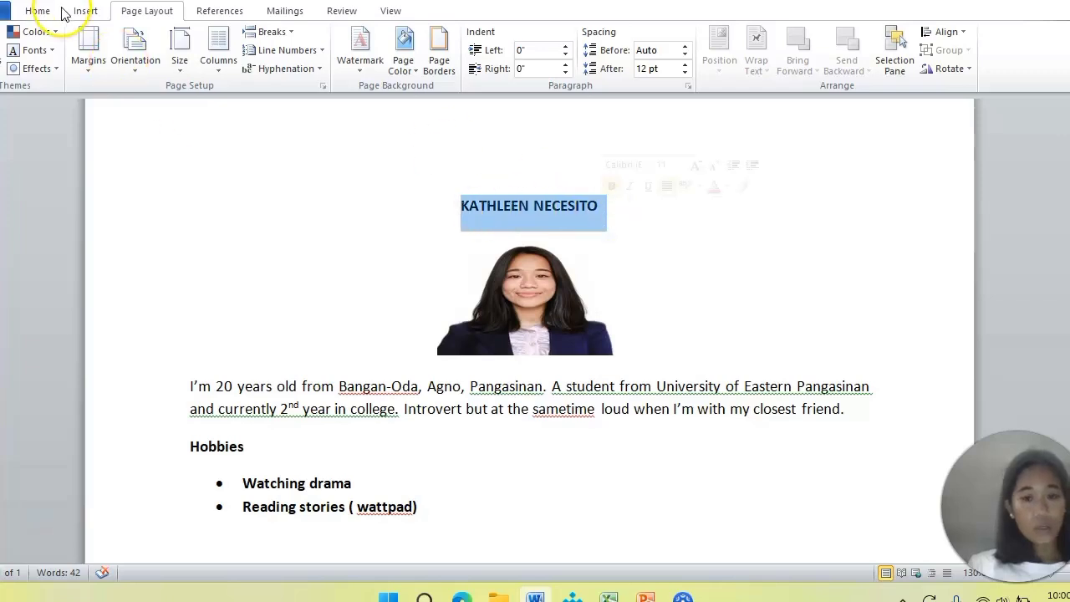
{"action": "left_click", "coordinate": [37, 10]}
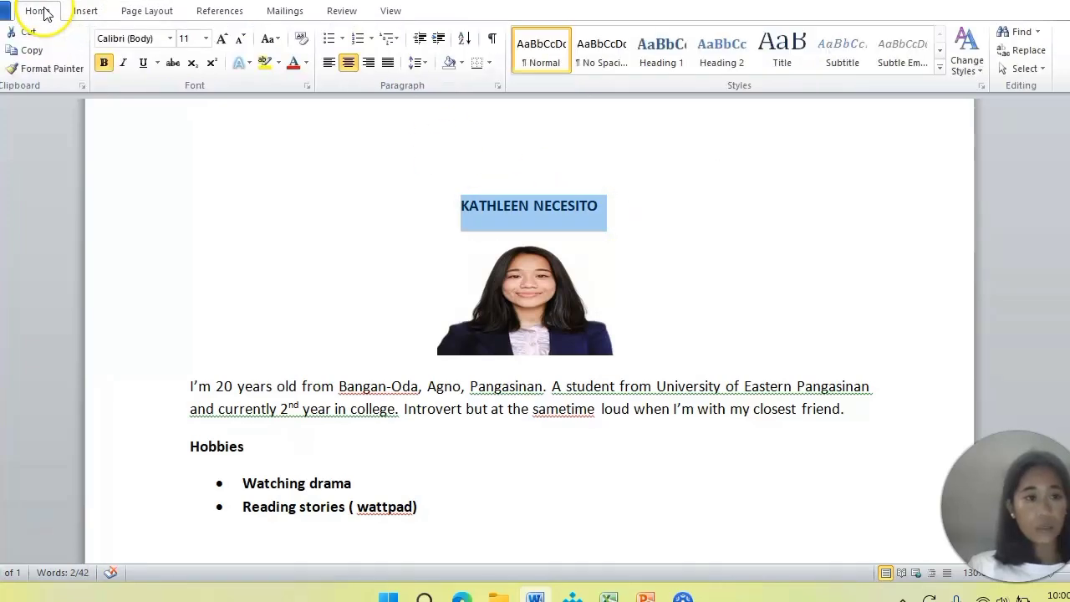
{"action": "left_click", "coordinate": [206, 39]}
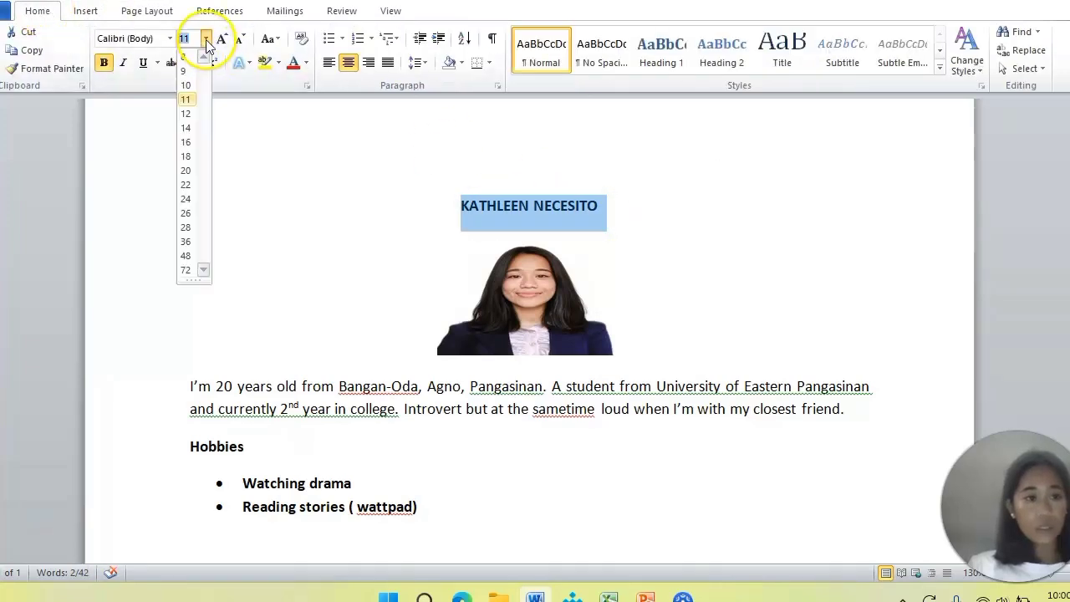
{"action": "left_click", "coordinate": [185, 170]}
Step: Set the intro paragraph, Hobbies heading and bullets to 12 pt
{"action": "scroll", "coordinate": [188, 172], "scroll_direction": "down", "scroll_amount": 3}
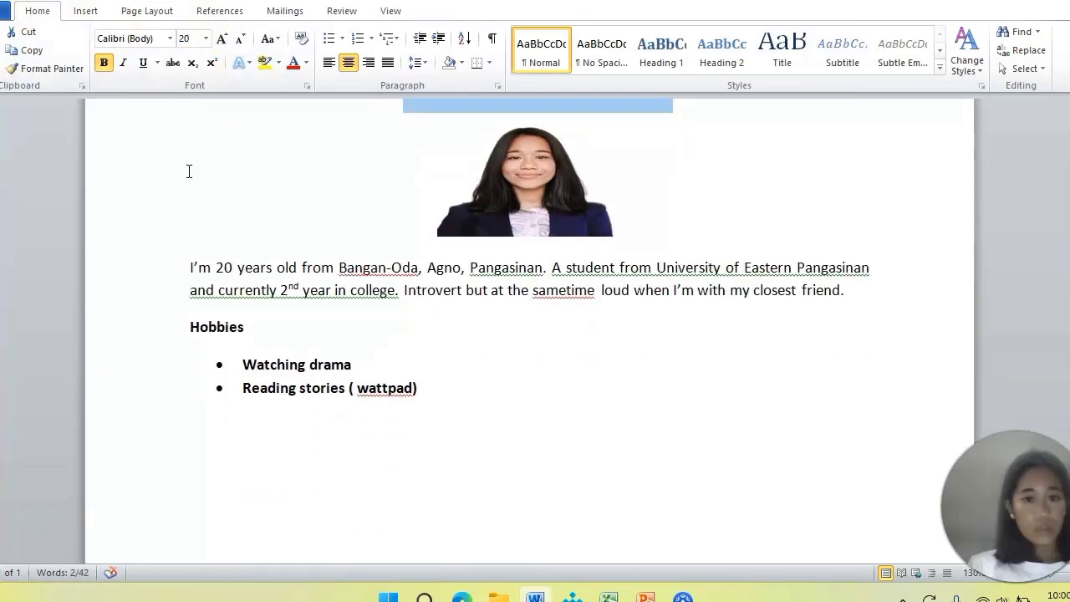
{"action": "left_click_drag", "start_coordinate": [192, 266], "coordinate": [424, 399]}
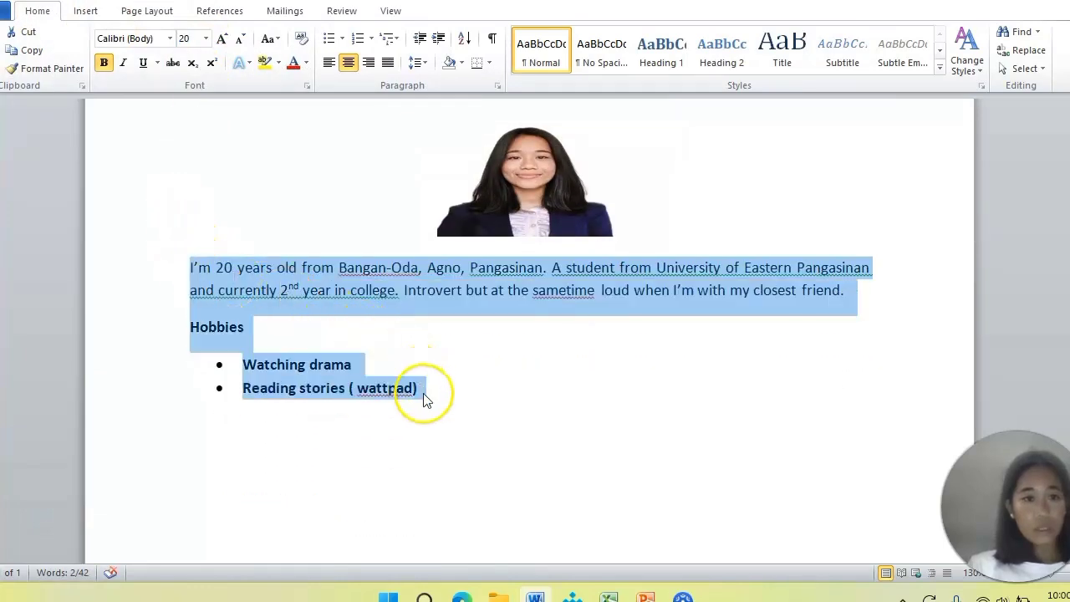
{"action": "left_click", "coordinate": [206, 40]}
{"action": "left_click", "coordinate": [187, 110]}
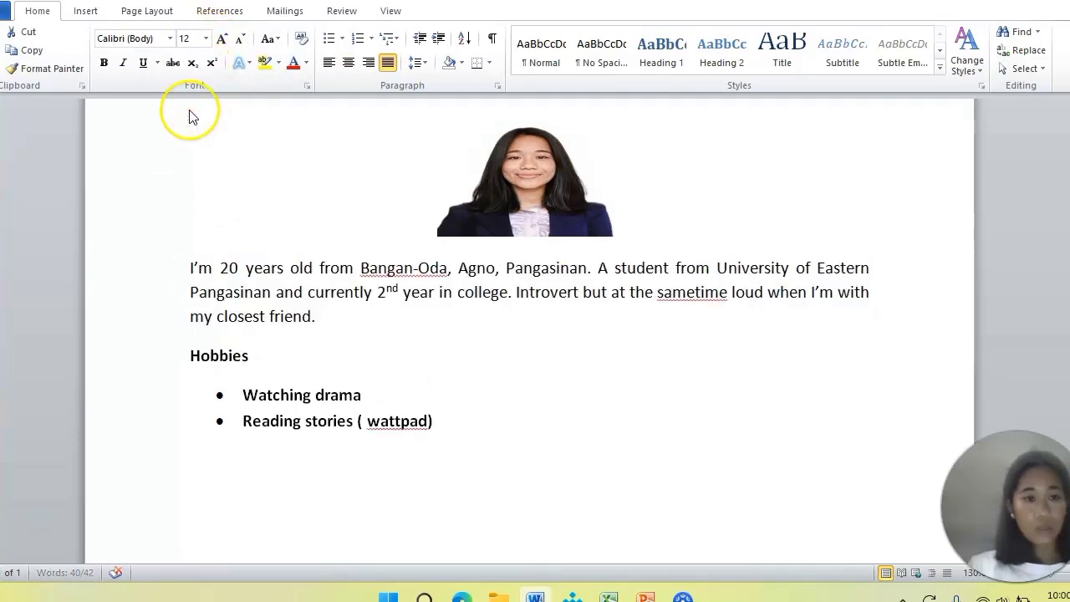
{"action": "left_click", "coordinate": [497, 349]}
{"action": "scroll", "coordinate": [497, 348], "scroll_direction": "up", "scroll_amount": 3}
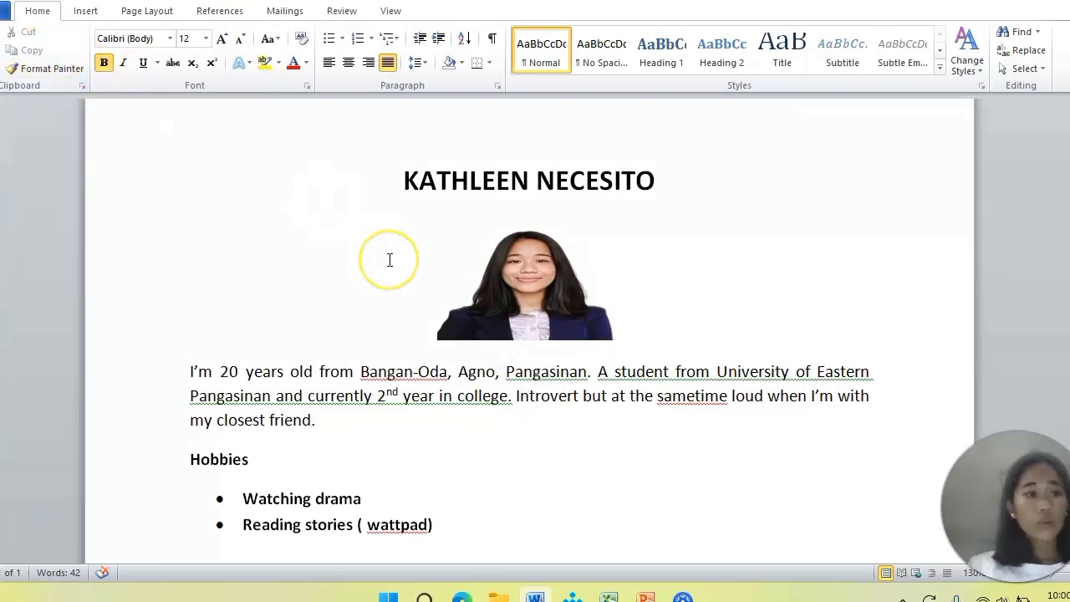
{"action": "scroll", "coordinate": [390, 259], "scroll_direction": "down", "scroll_amount": 2}
{"action": "scroll", "coordinate": [390, 259], "scroll_direction": "up", "scroll_amount": 2}
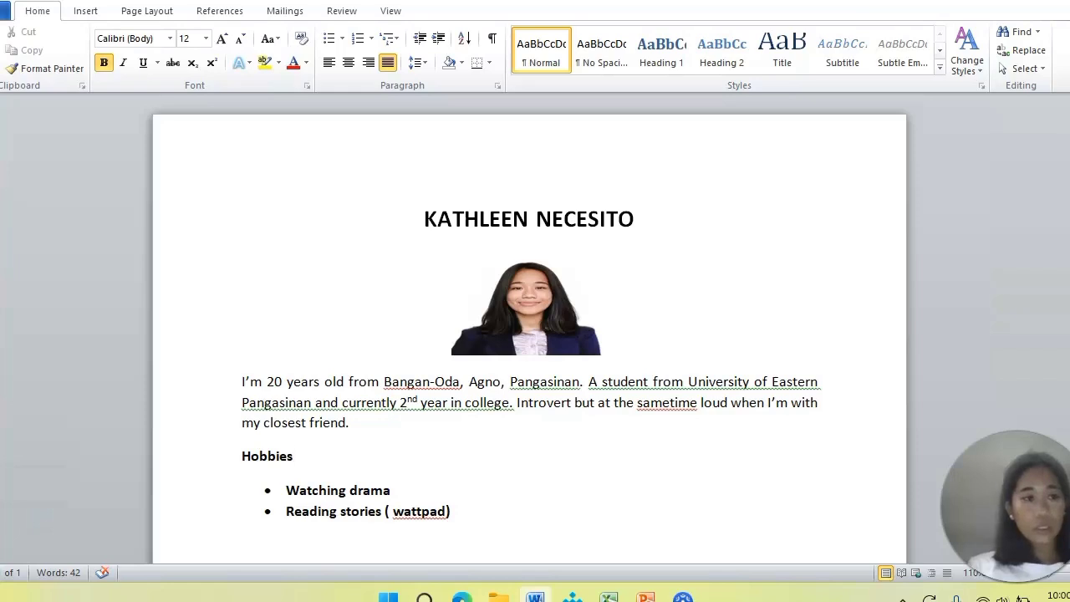
Step: Save the page as a Word Document in Documents under the author's name
{"action": "key", "text": "ctrl+s"}
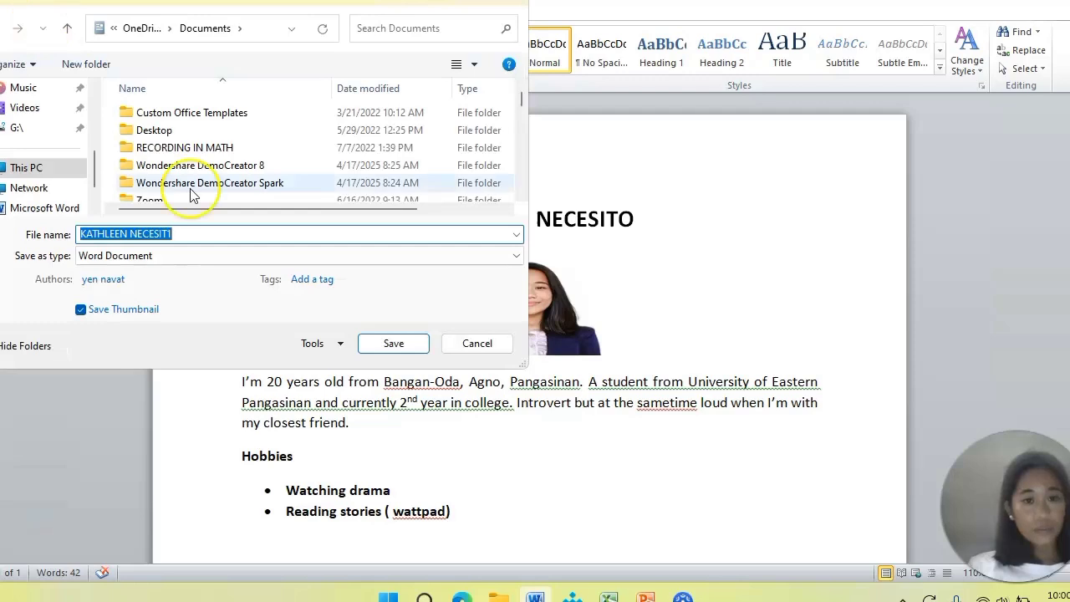
{"action": "left_click", "coordinate": [182, 234]}
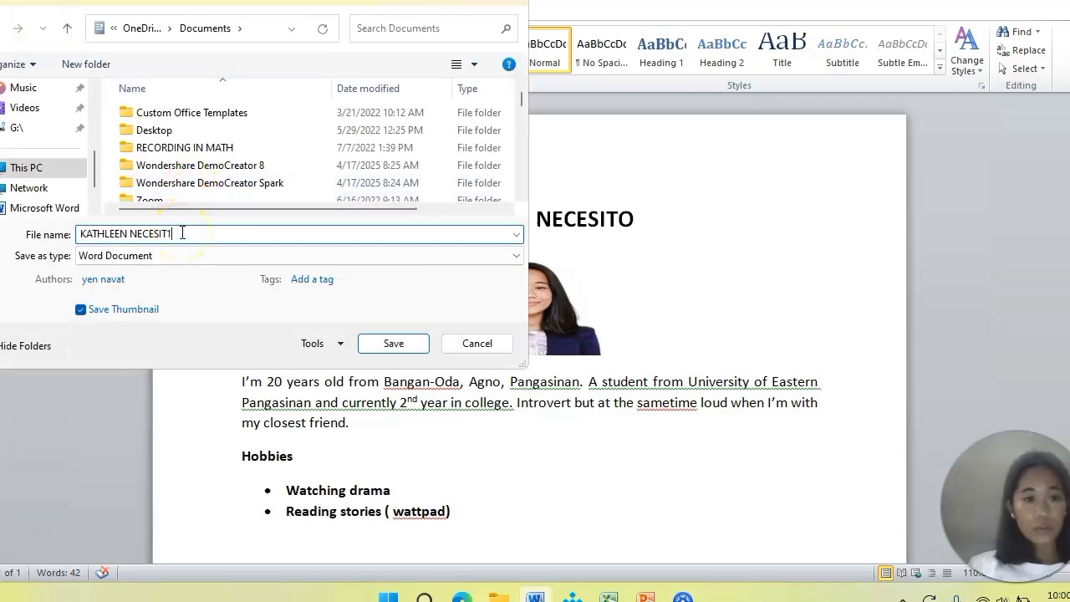
{"action": "left_click", "coordinate": [418, 343]}
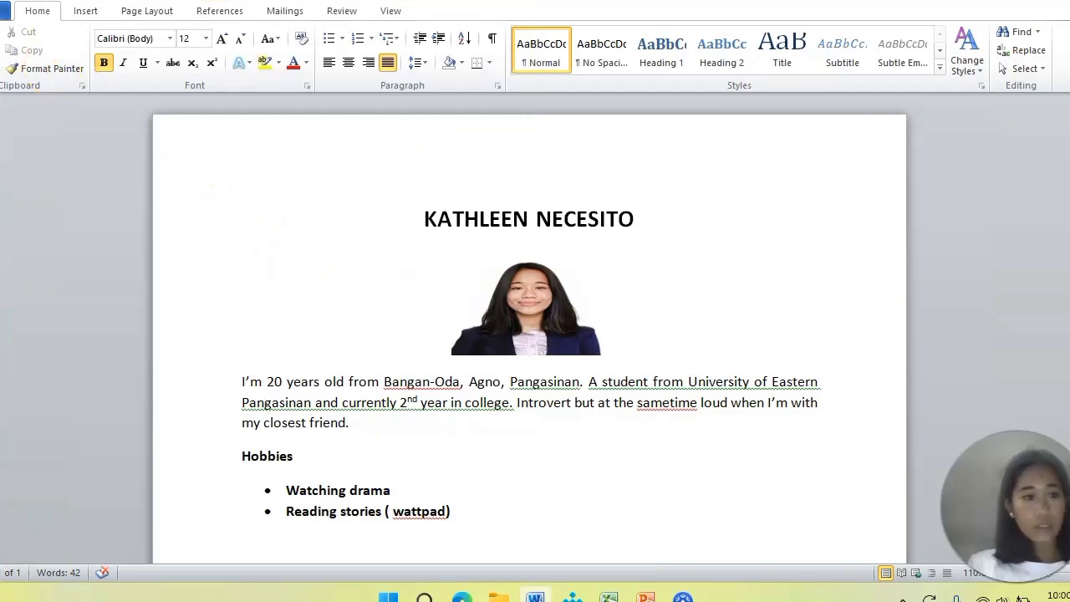
{"action": "left_click", "coordinate": [5, 10]}
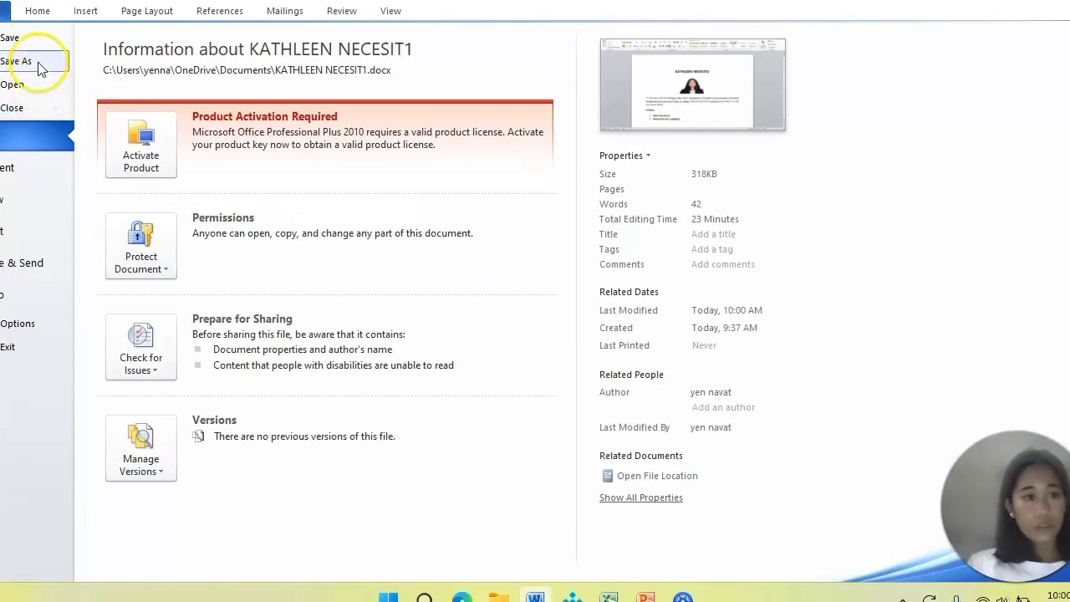
{"action": "left_click", "coordinate": [35, 12]}
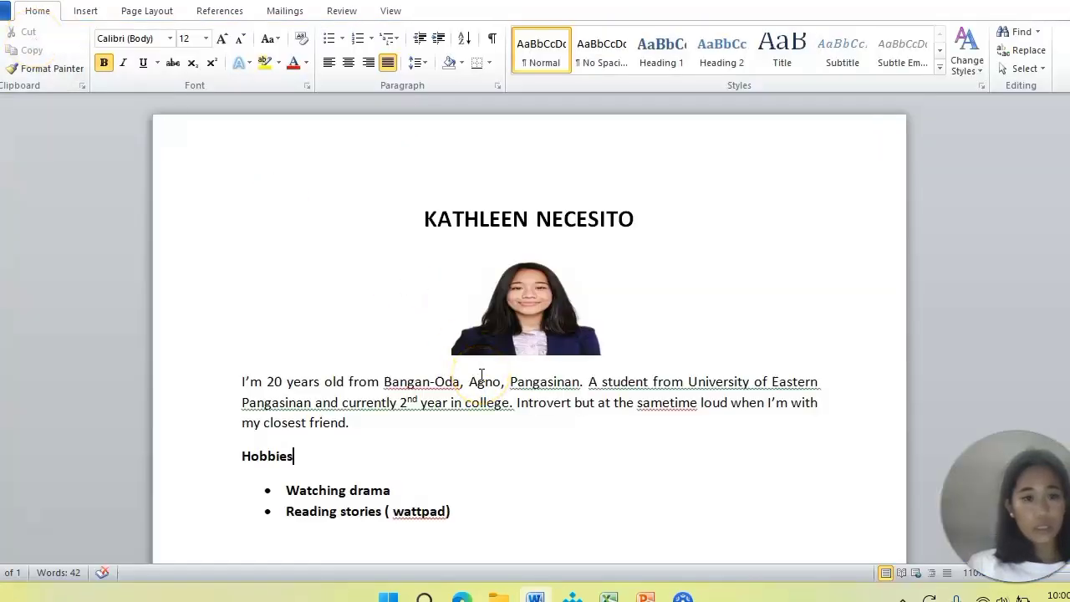
{"action": "scroll", "coordinate": [482, 375], "scroll_direction": "down", "scroll_amount": 5}
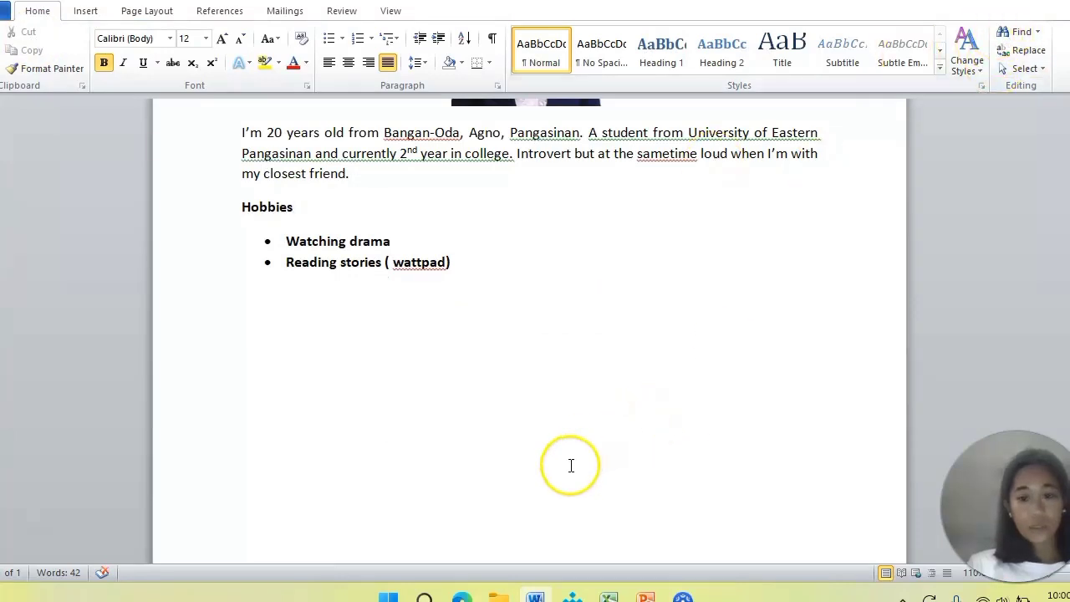
{"action": "scroll", "coordinate": [574, 465], "scroll_direction": "up", "scroll_amount": 5}
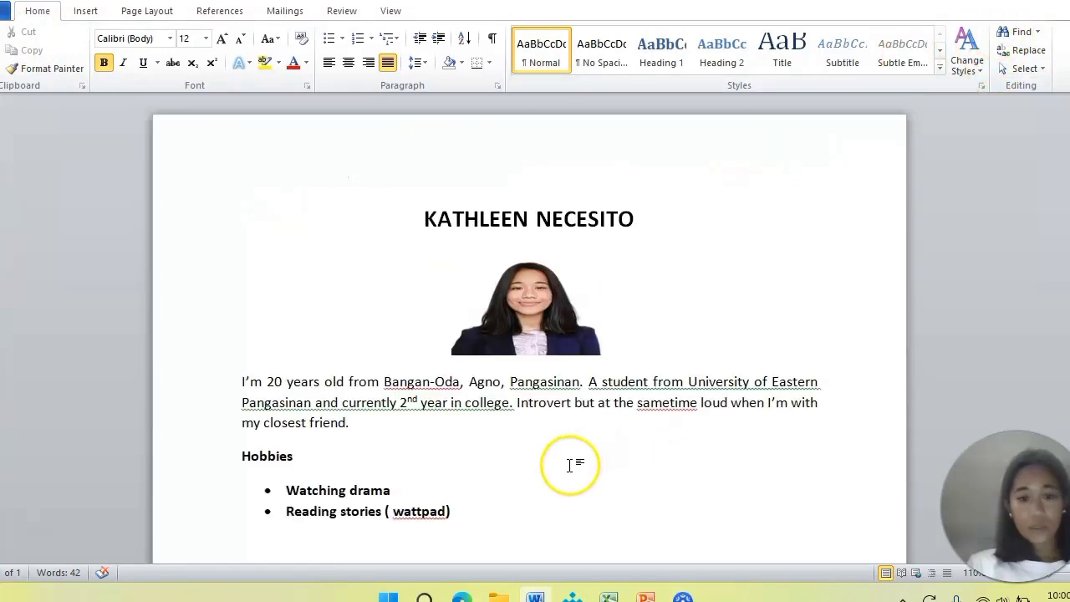
{"action": "left_click", "coordinate": [260, 451]}
{"action": "key", "text": "End"}
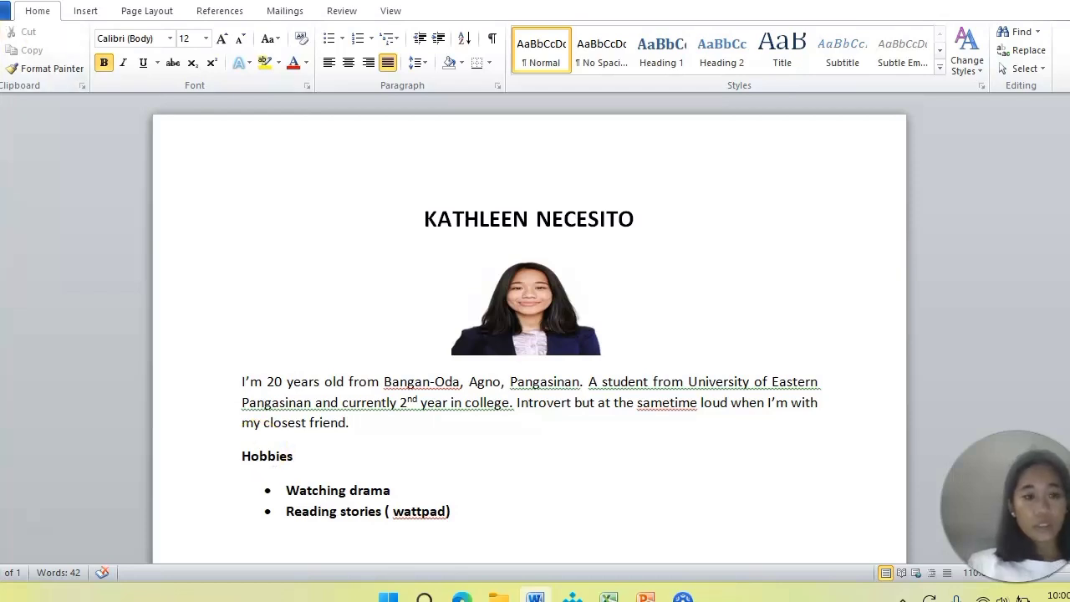